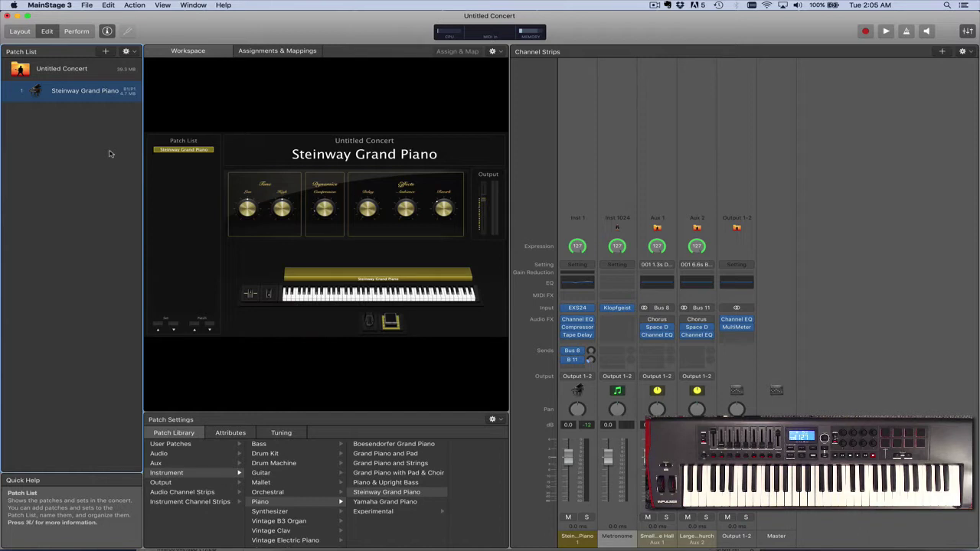
Switch the untitled concert from Edit mode to Layout mode
click(20, 32)
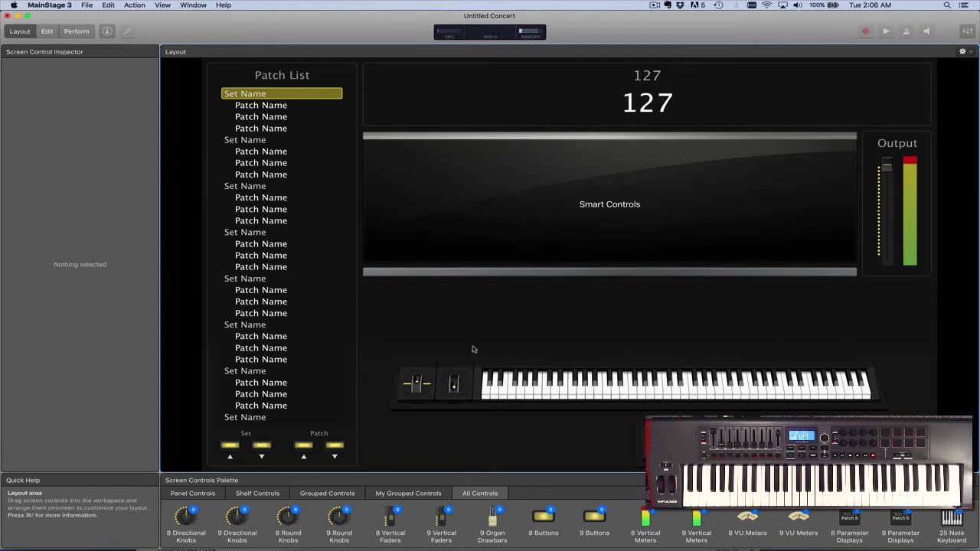
Learn the Impulse keyboard and wheel/sustain controls via Assign, mapping sustain to 64 (Sustain)
click(526, 394)
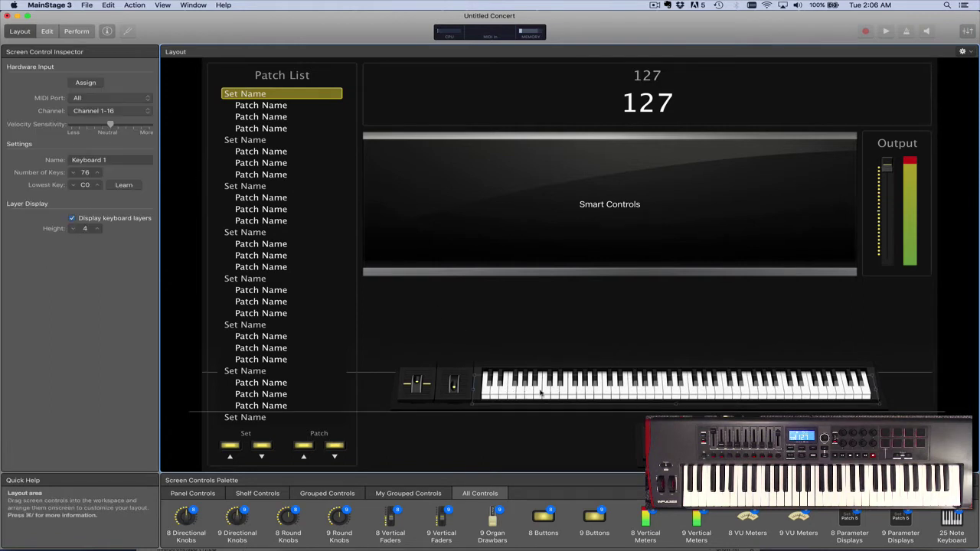
click(94, 83)
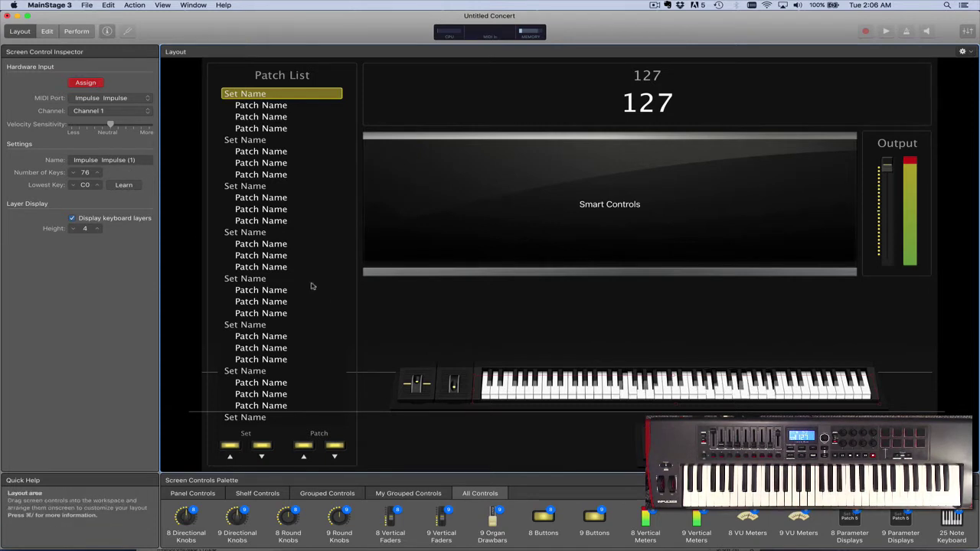
click(453, 385)
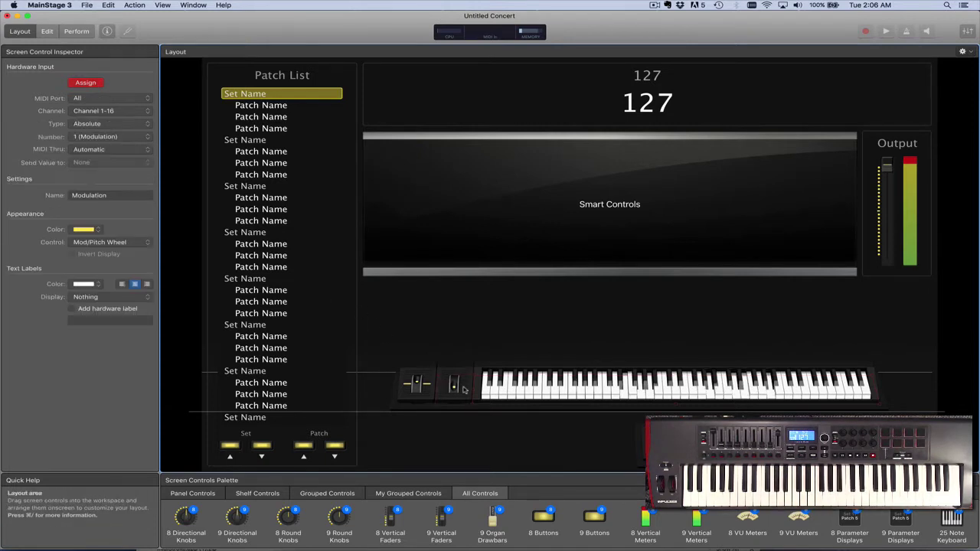
click(429, 387)
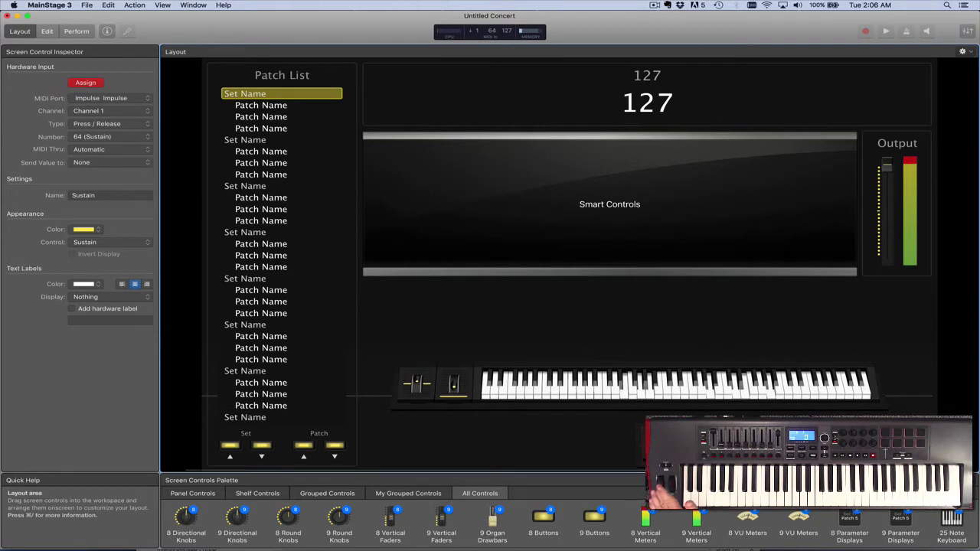
click(89, 82)
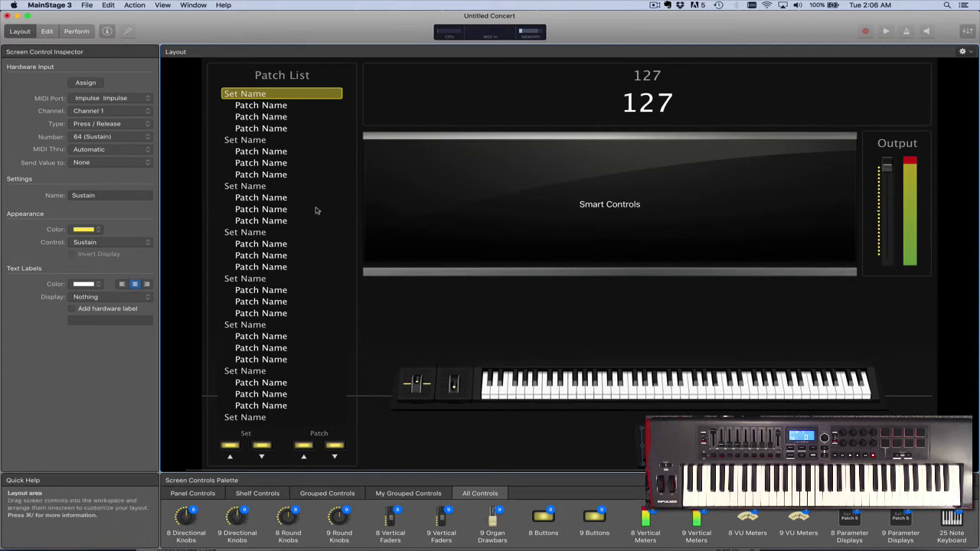
Shrink the Smart Controls and Output meter areas, then list the Grouped Controls sets
click(478, 233)
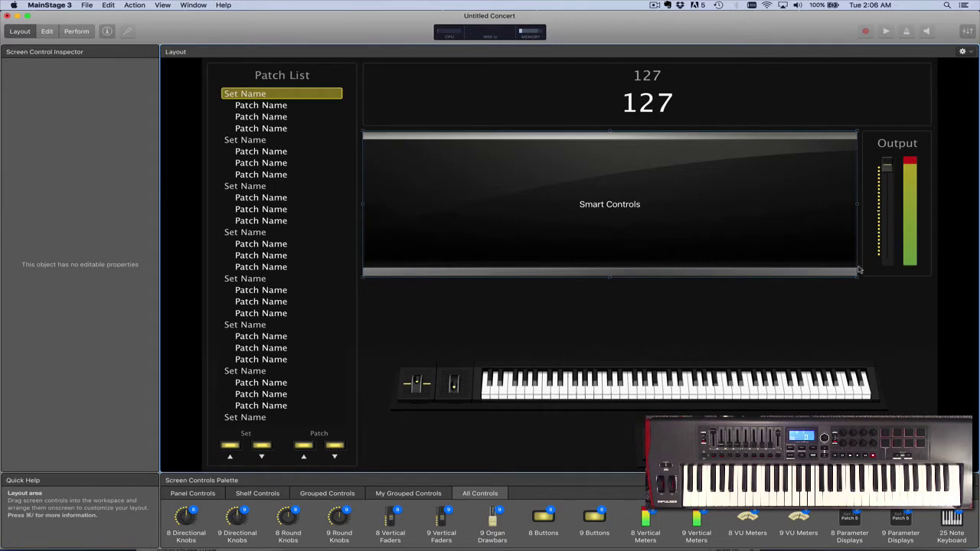
click(865, 291)
drag(862, 291, 902, 253)
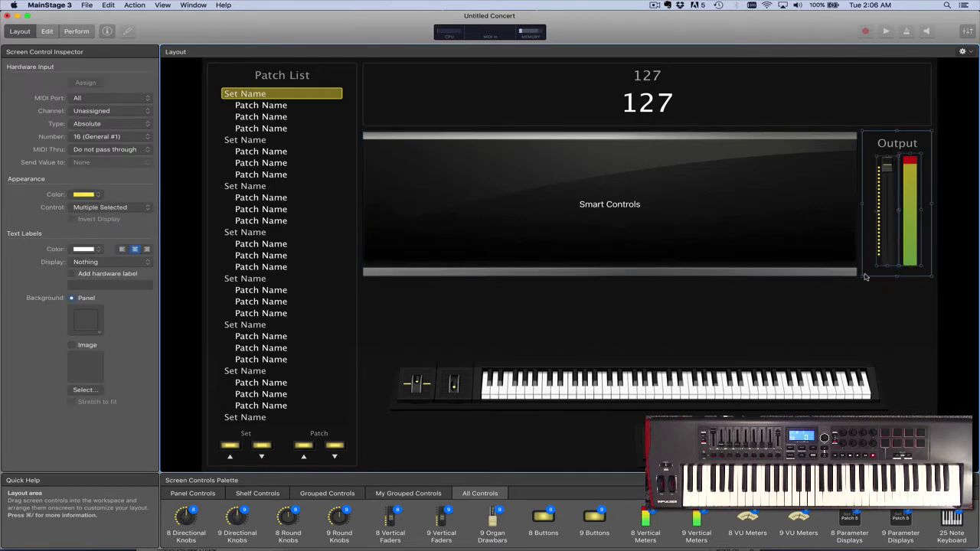
key(super+z)
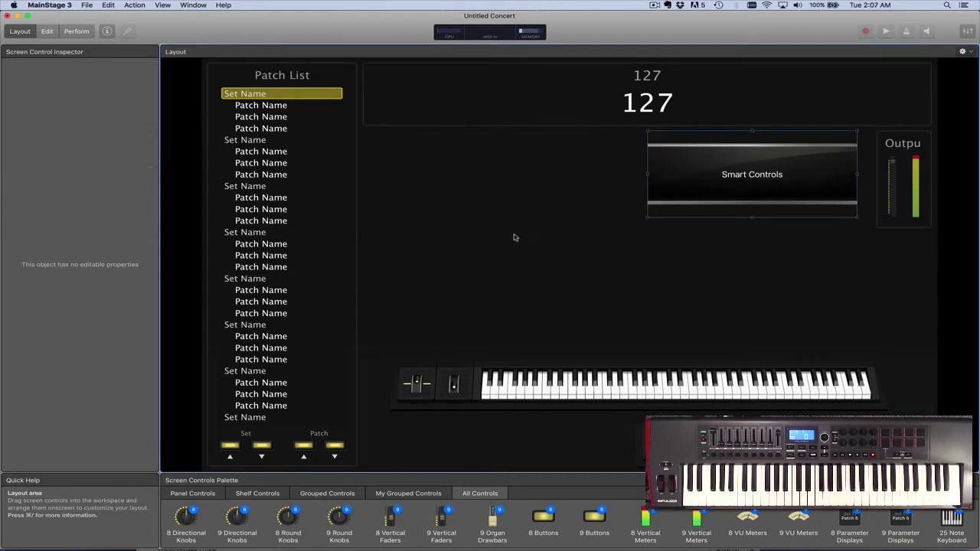
click(329, 494)
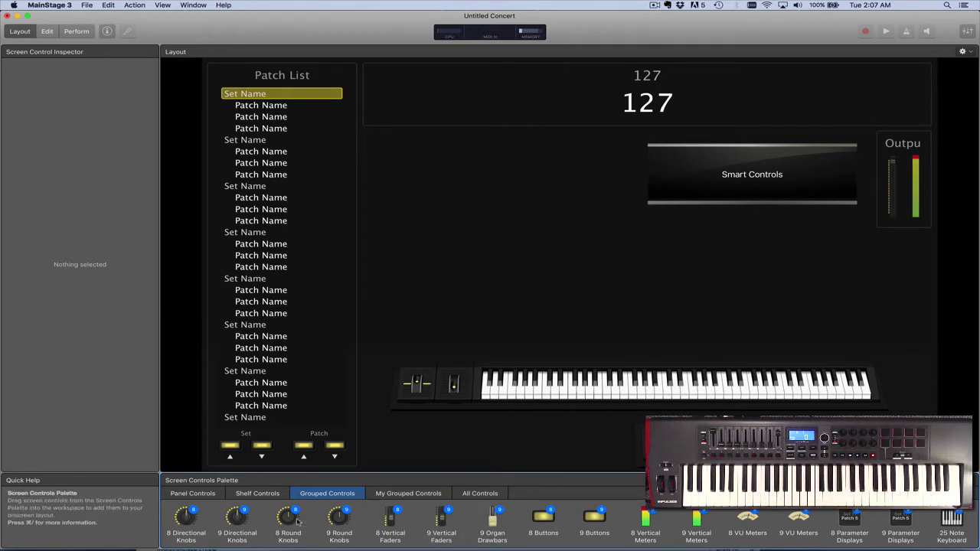
Add 8 Round Knobs, shrink the group to about half size, and place it top left
drag(298, 523, 364, 238)
drag(202, 268, 479, 215)
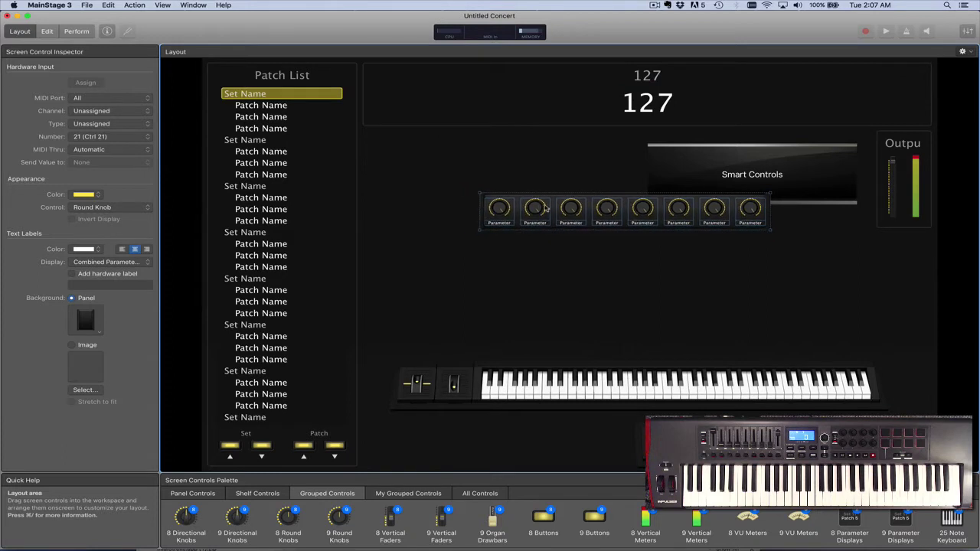
drag(555, 207, 437, 145)
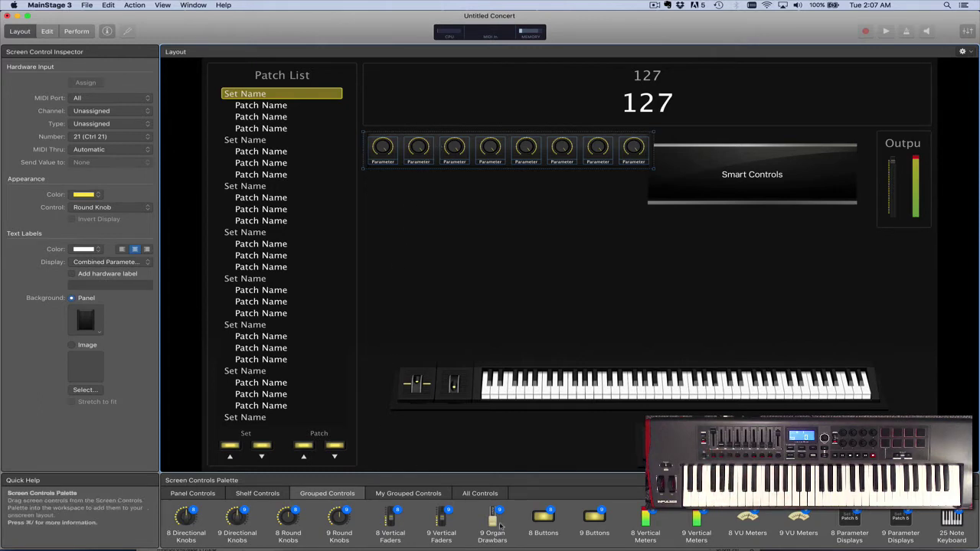
Add 8 Vertical Faders, shrink them, and align the row beneath the knobs at matching width
click(395, 528)
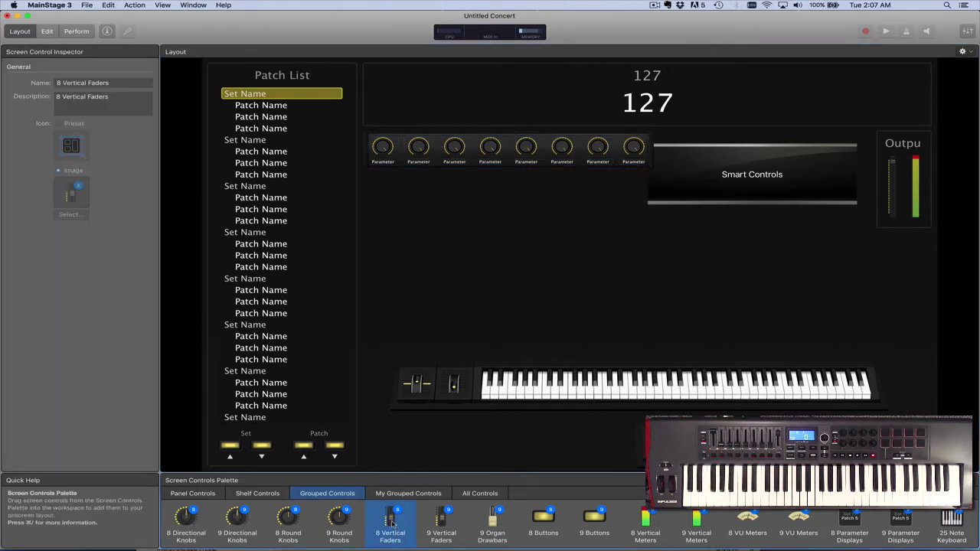
drag(391, 523, 624, 281)
drag(341, 338, 626, 291)
drag(705, 274, 478, 211)
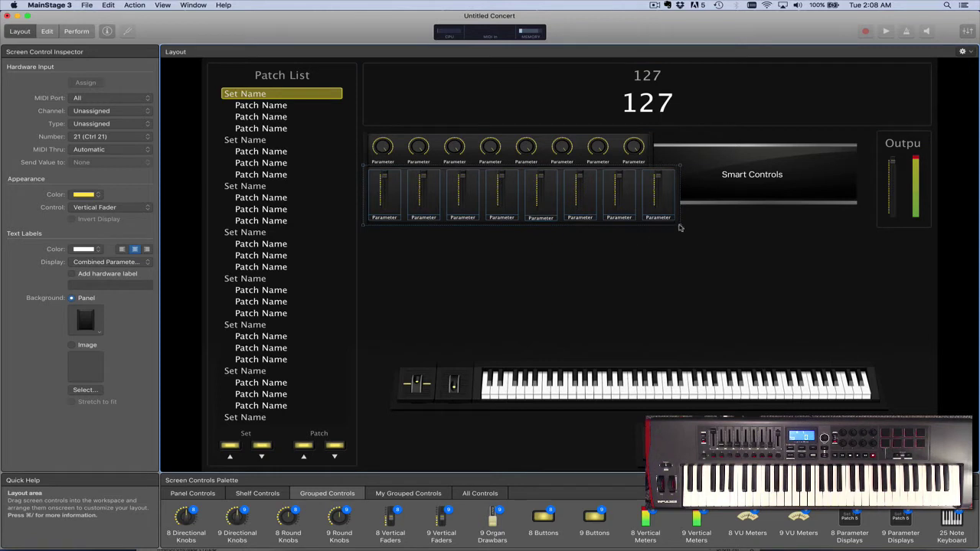
drag(679, 228, 653, 219)
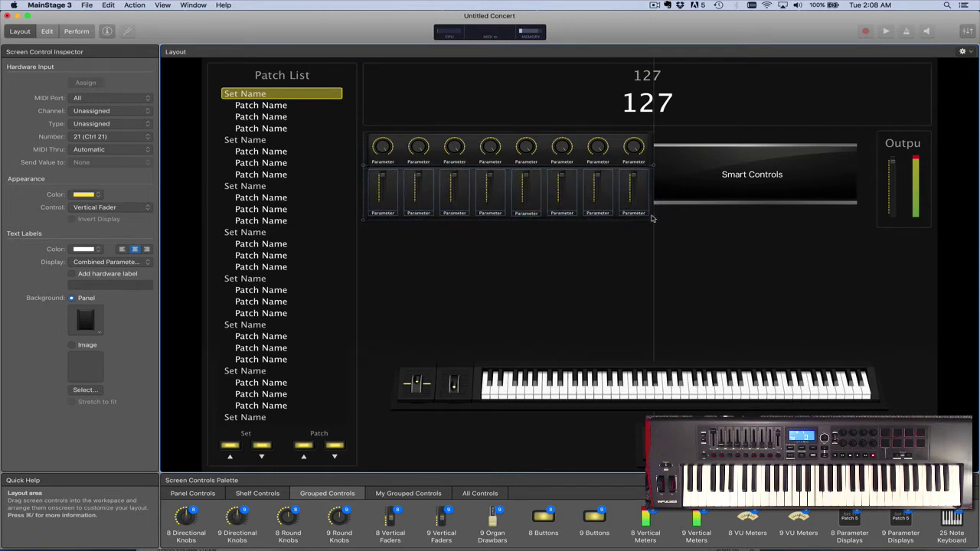
click(589, 248)
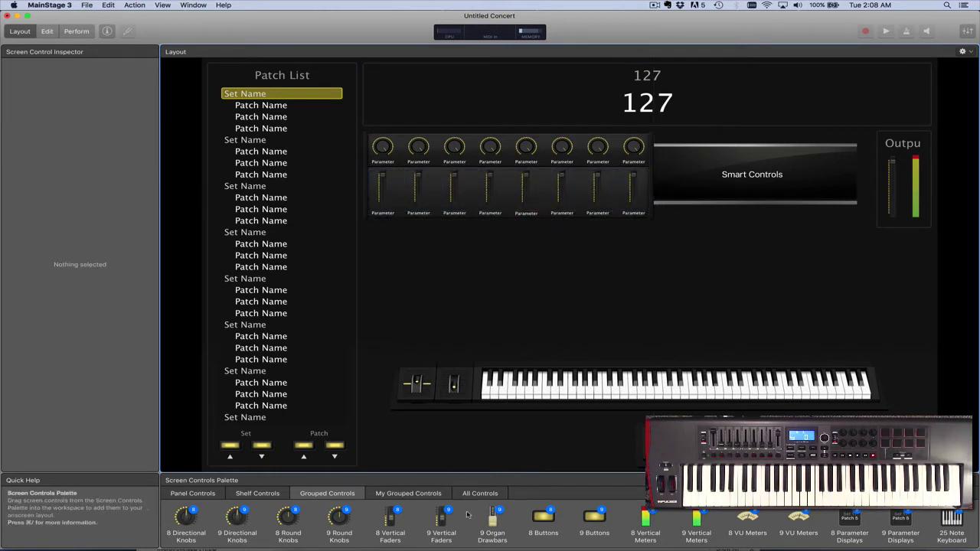
Add 8 Buttons, resize the row, and line it up under the faders
drag(543, 518, 635, 282)
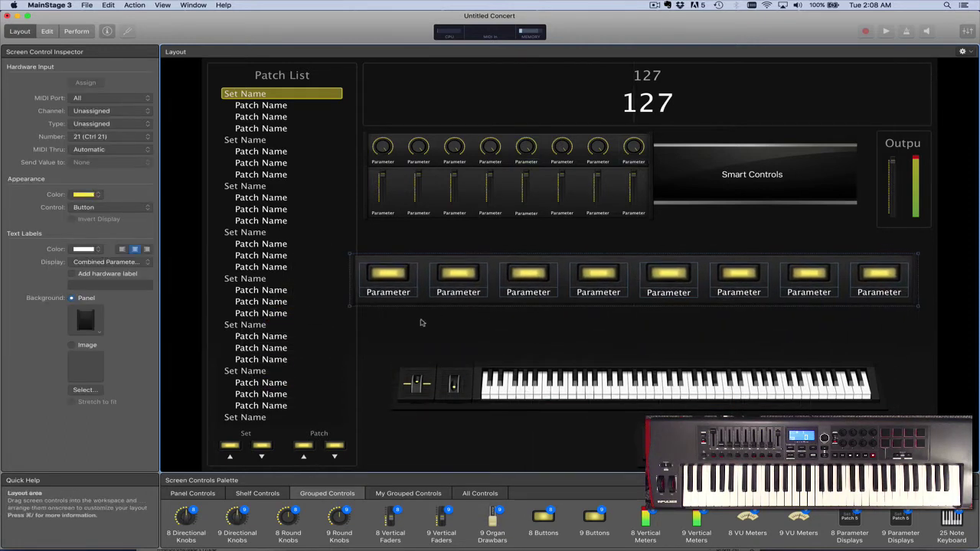
drag(350, 309, 619, 286)
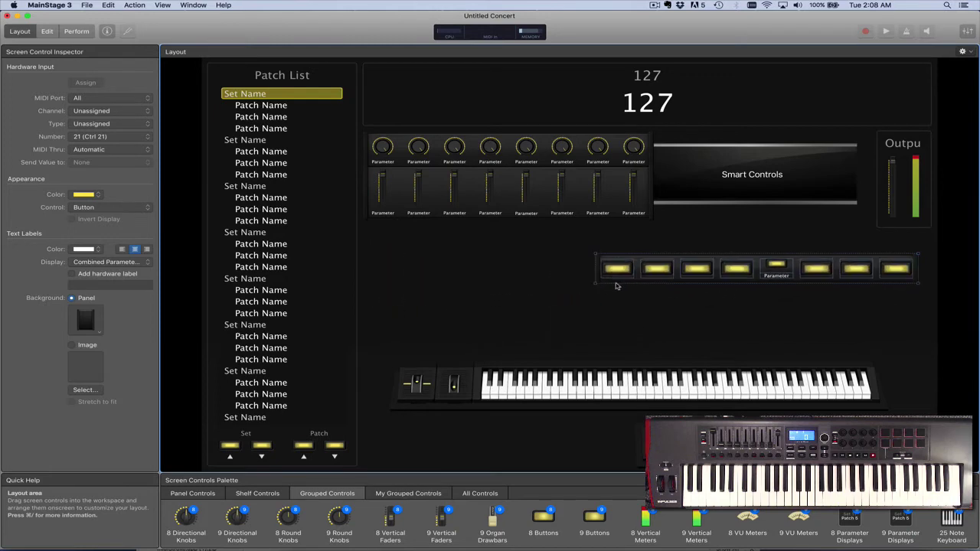
click(590, 288)
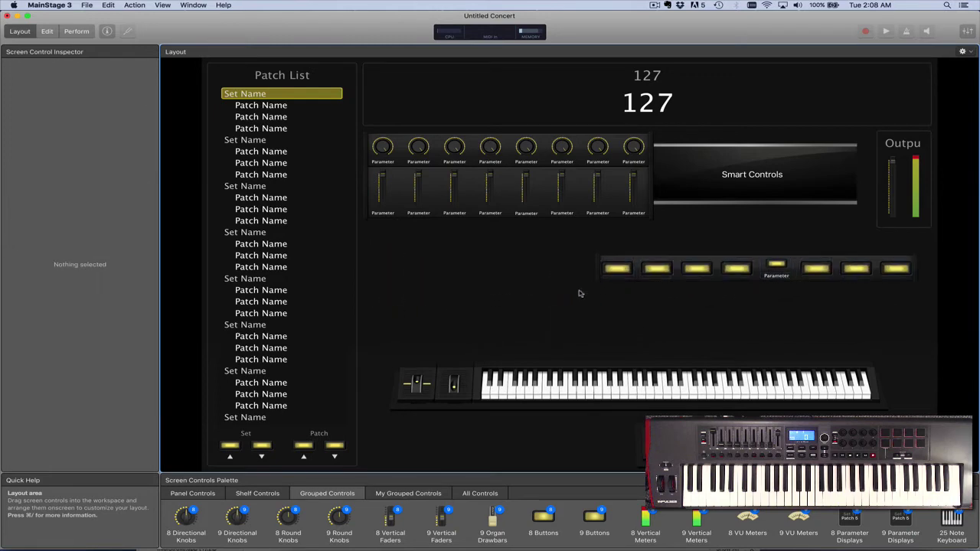
click(604, 276)
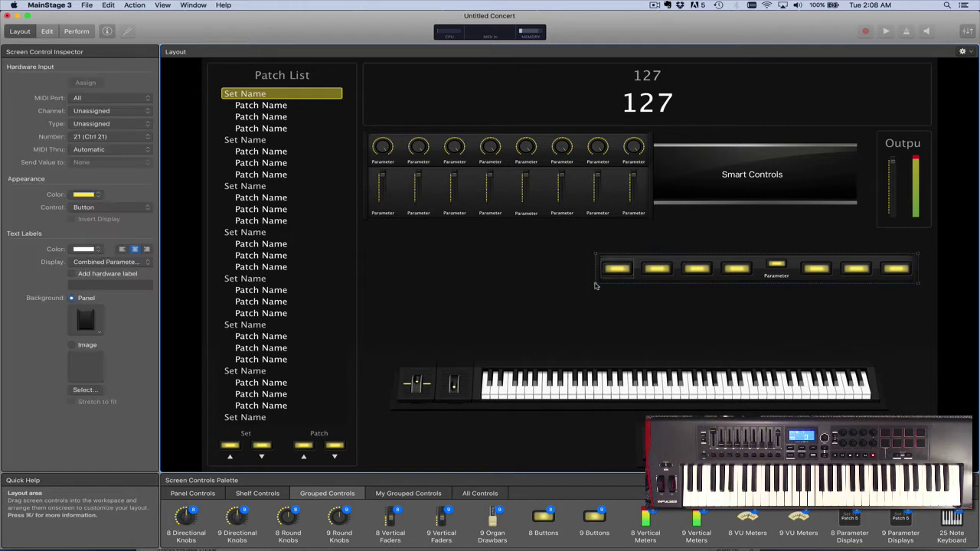
drag(596, 286, 406, 241)
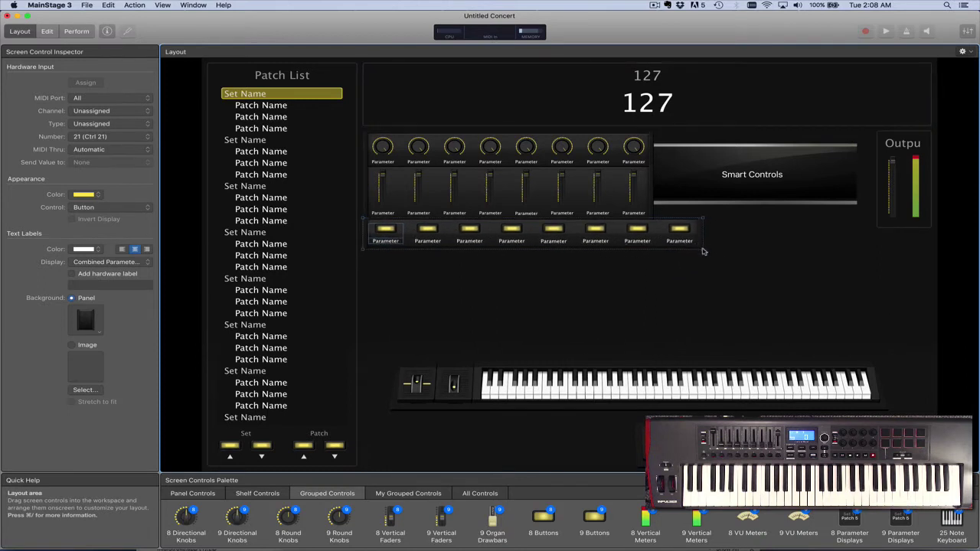
drag(703, 251, 653, 244)
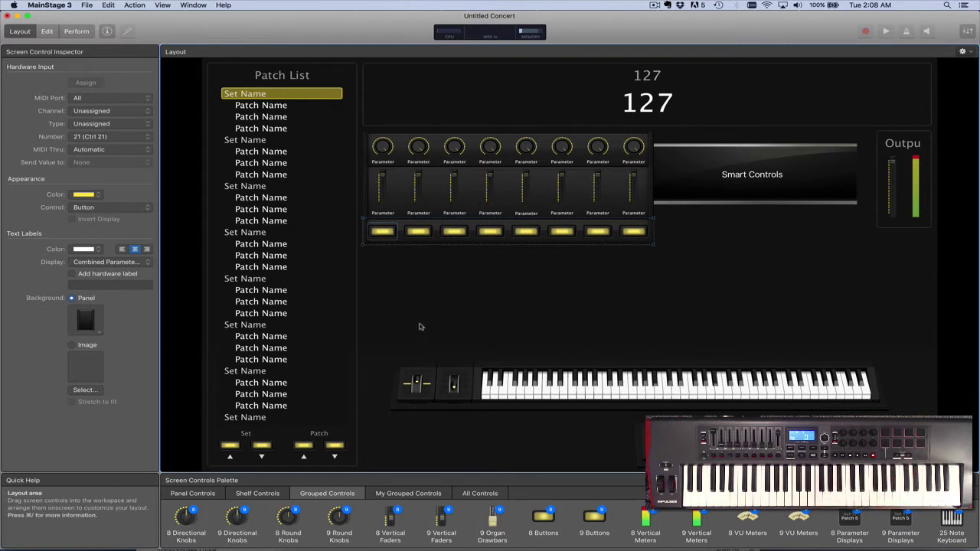
Add '8 Drum Pads 2 x 4', shrink the grid, and place it right of the knobs
scroll(539, 530, down, 2)
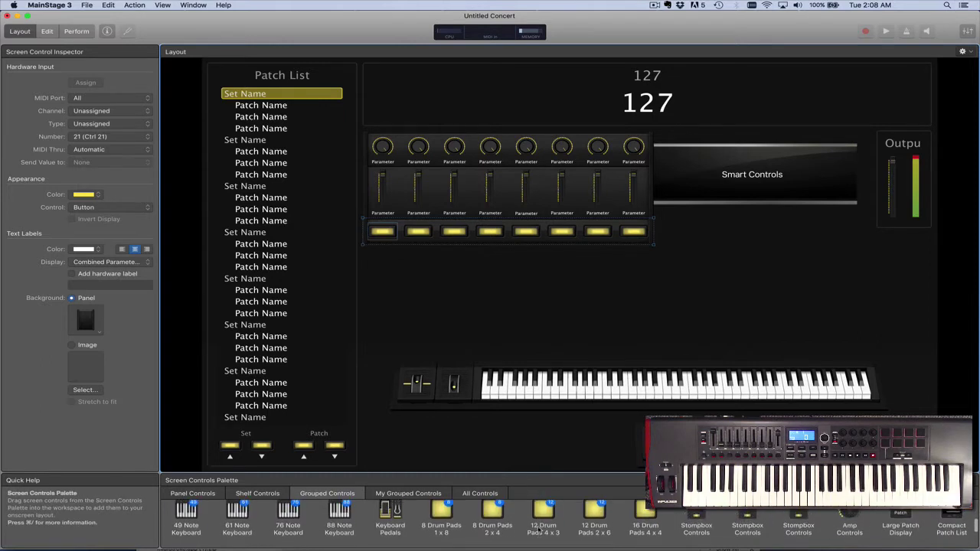
drag(490, 519, 694, 287)
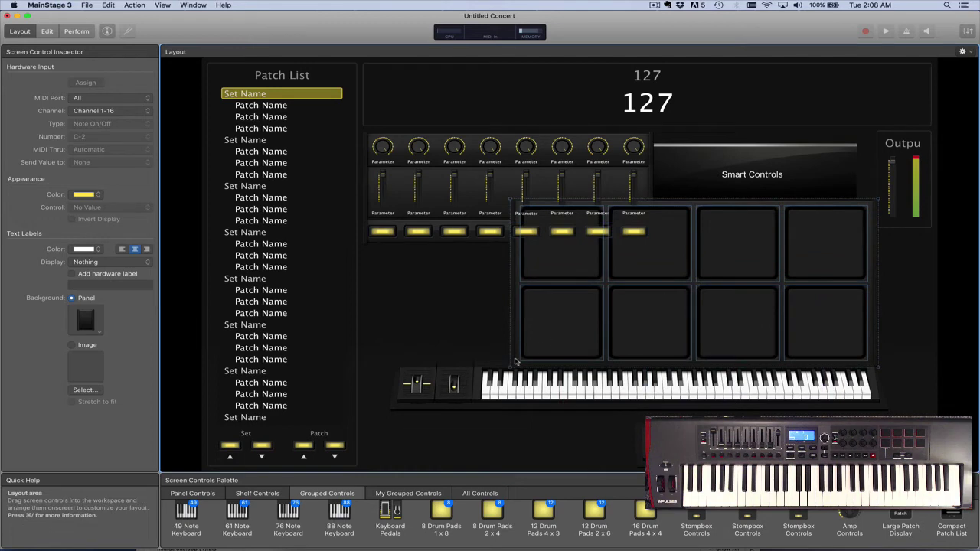
drag(510, 370, 723, 241)
drag(791, 223, 505, 272)
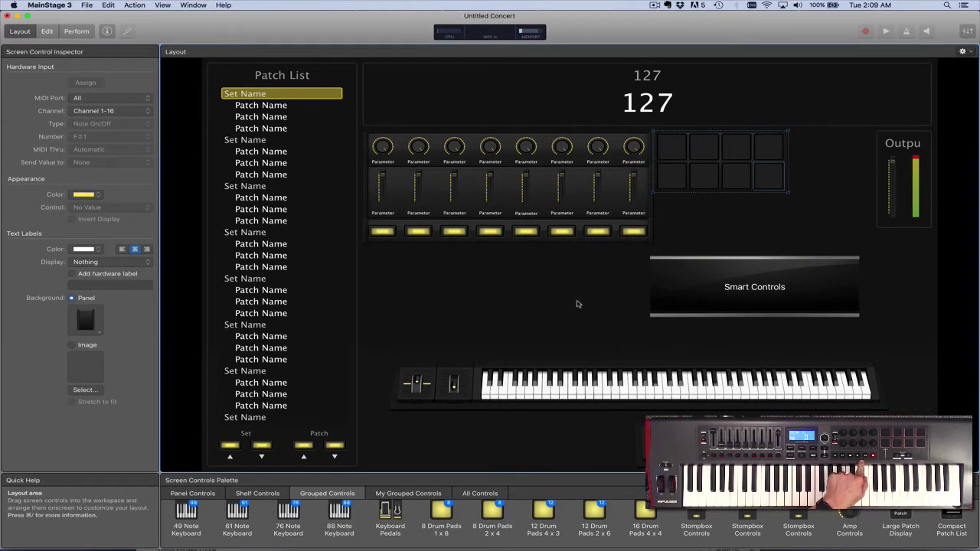
click(563, 527)
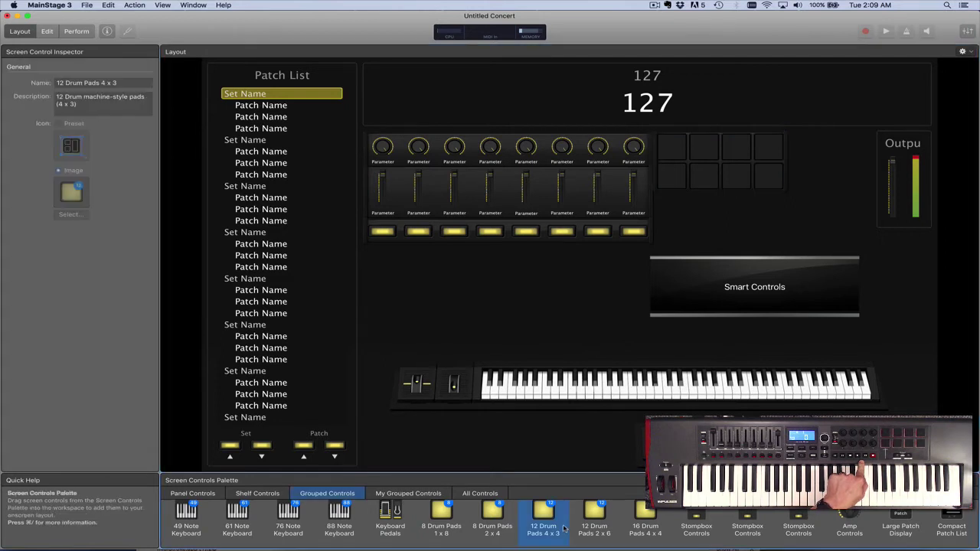
scroll(563, 527, down, 2)
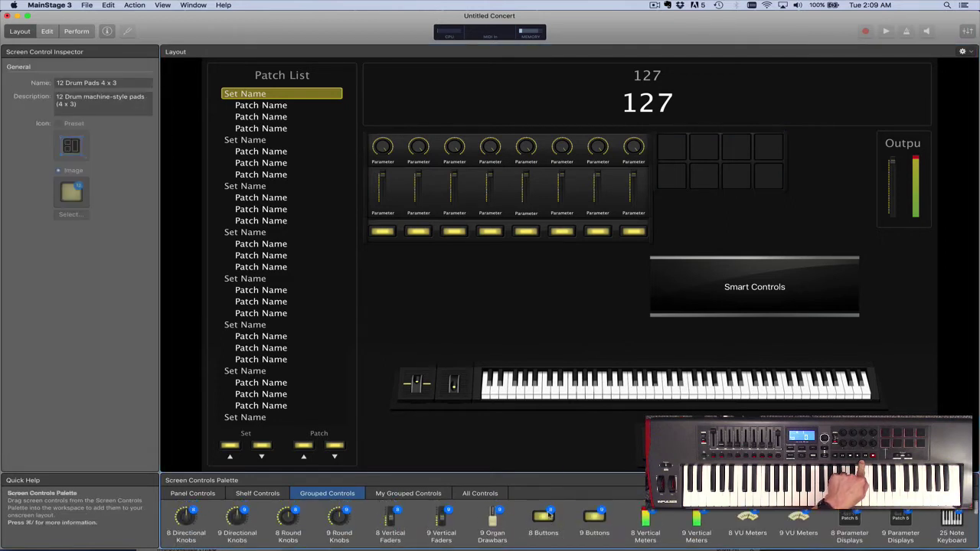
Add a small 8 Buttons row, ungroup it, and delete the last two buttons
drag(548, 503, 653, 321)
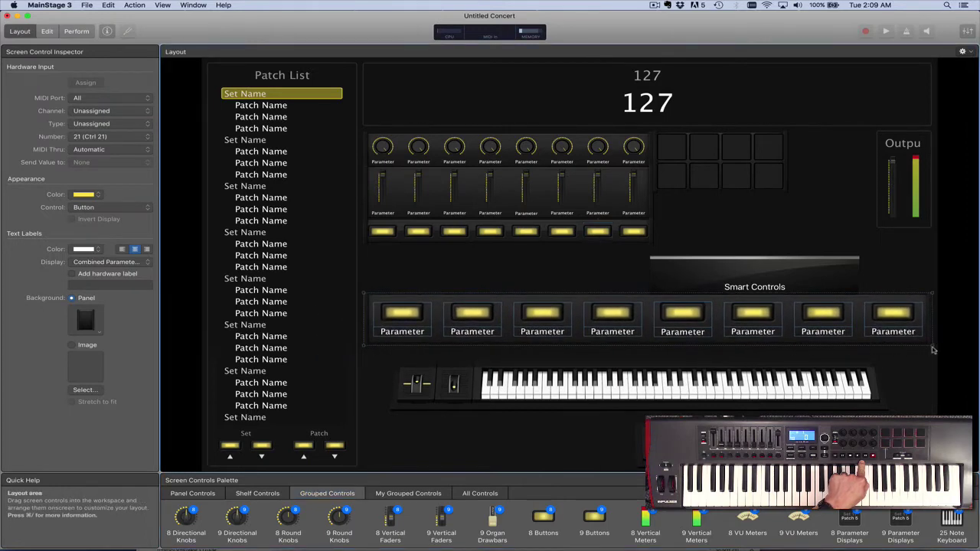
drag(933, 349, 549, 317)
right_click(549, 310)
click(567, 320)
click(553, 332)
click(540, 304)
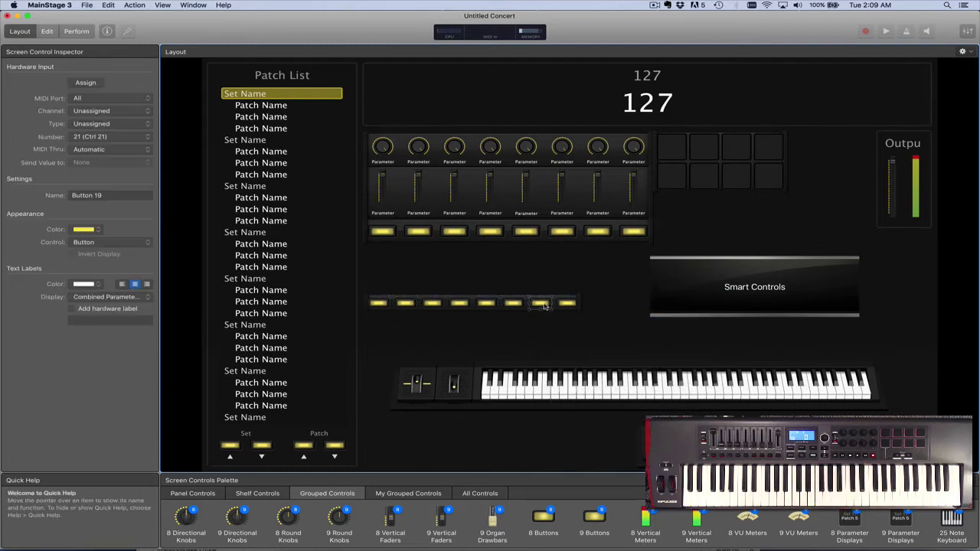
shift+click(566, 304)
key(Delete)
Group the six remaining buttons and move the row directly beneath the drum pads
click(580, 308)
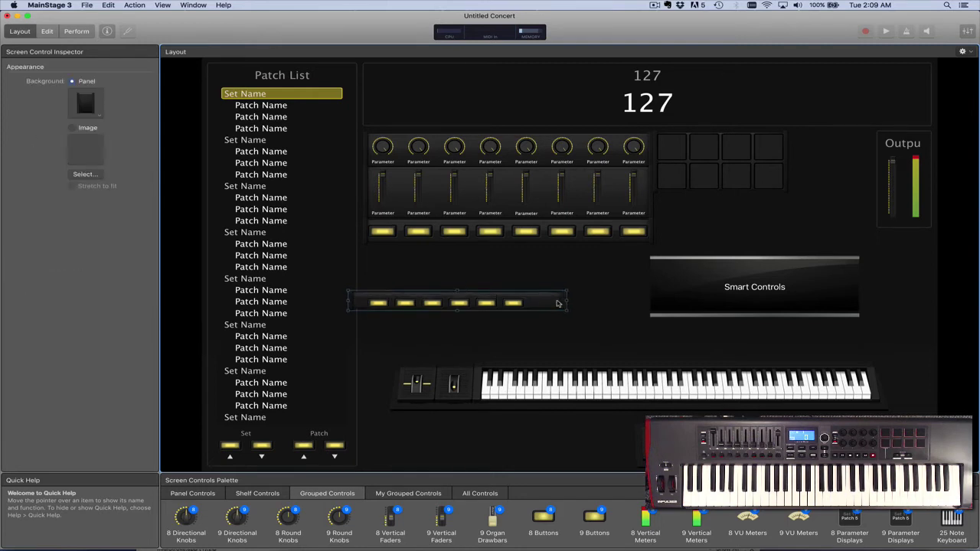
mouse_move(548, 304)
mouse_down()
mouse_move(576, 316)
mouse_move(530, 306)
mouse_up()
click(453, 304)
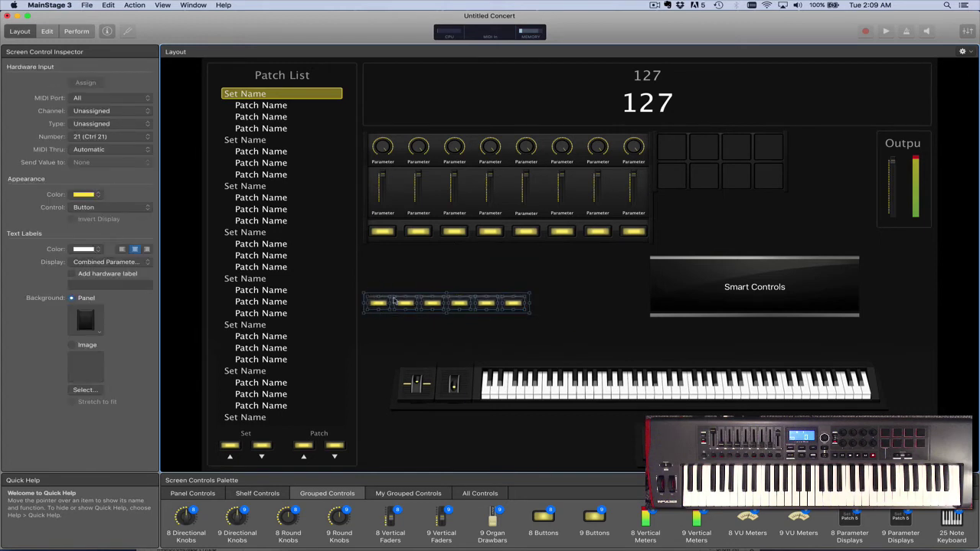
right_click(406, 304)
click(426, 307)
drag(426, 308, 722, 215)
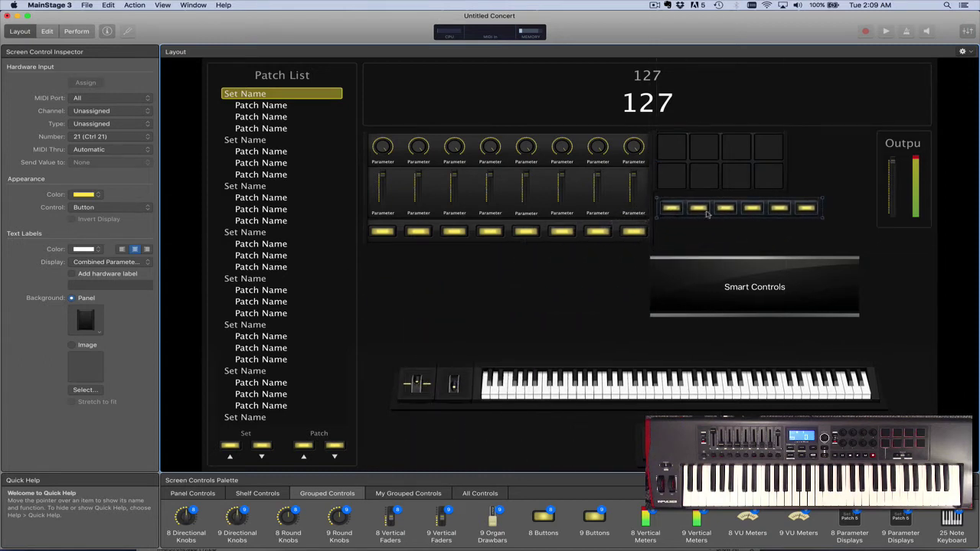
Add a small MIDI Activity indicator from Panel Controls to the right of the drum pads
click(189, 496)
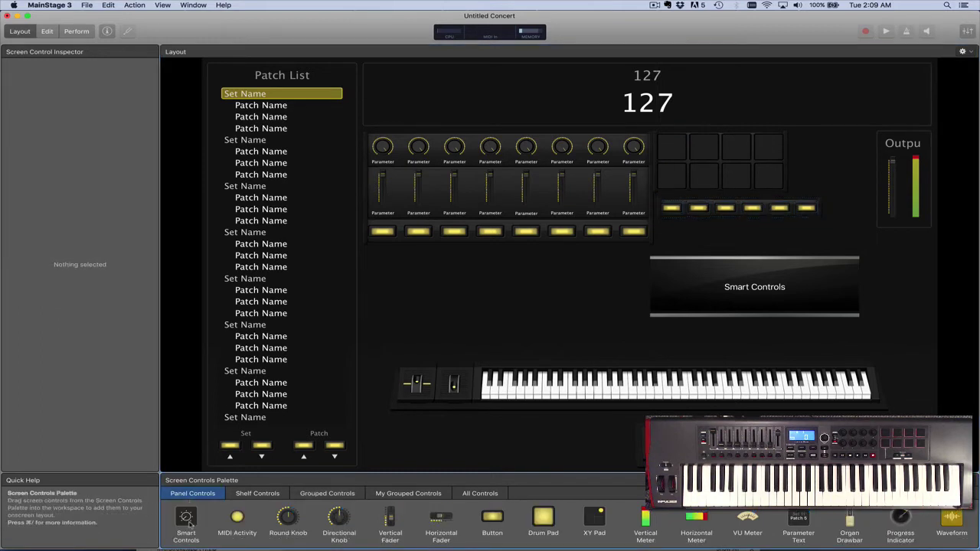
click(238, 523)
drag(237, 519, 816, 162)
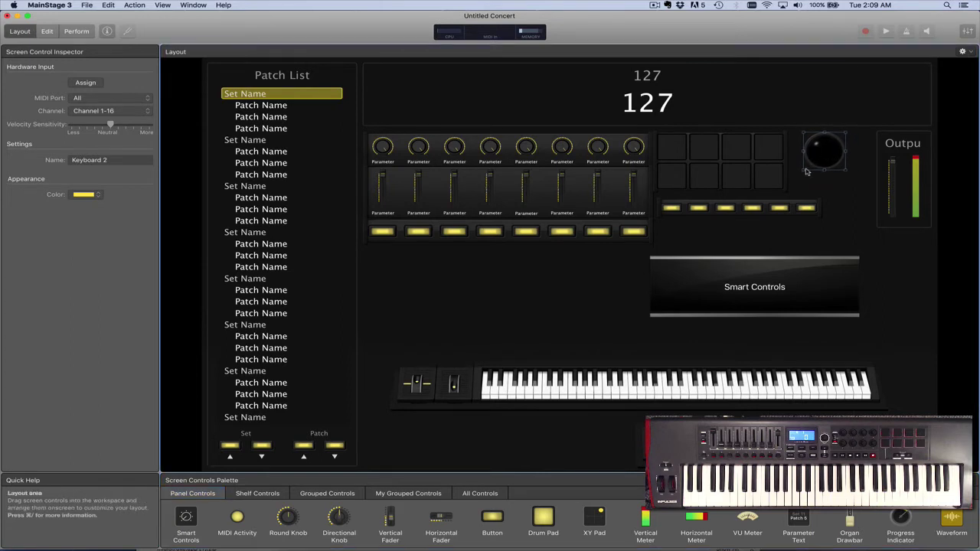
drag(846, 170, 807, 149)
Enlarge the Smart Controls panel leftward and taller beneath the button row, nudging it slightly left
click(853, 175)
click(659, 326)
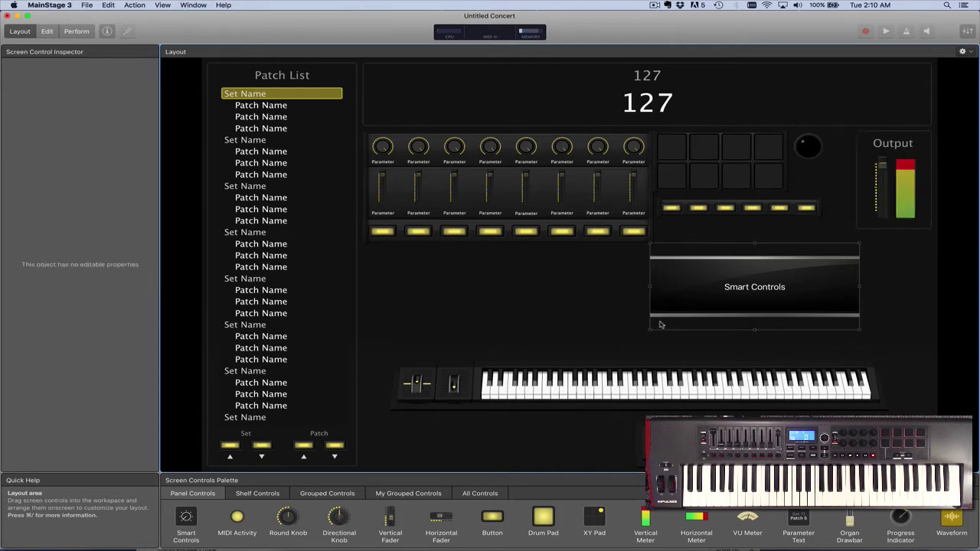
drag(651, 331, 613, 347)
drag(612, 245, 587, 235)
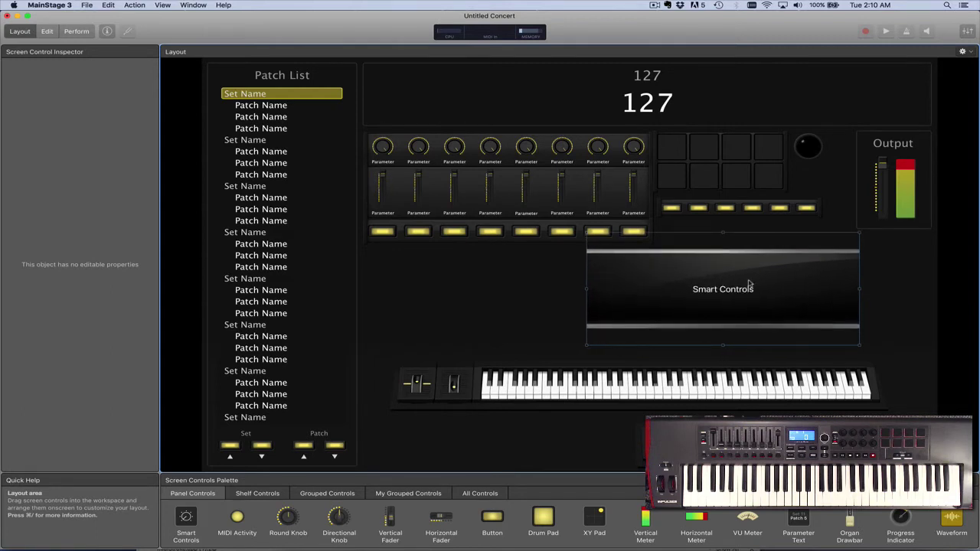
drag(750, 284, 739, 284)
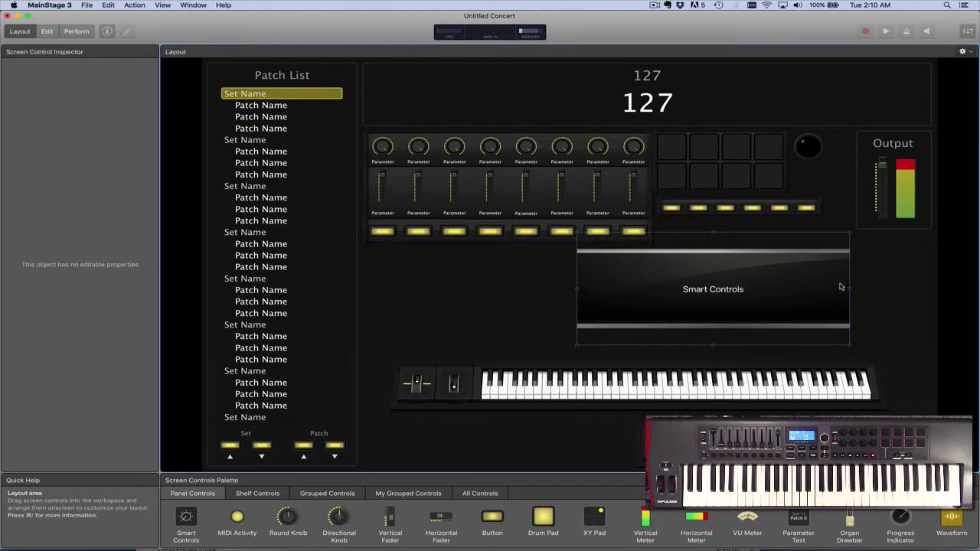
click(866, 291)
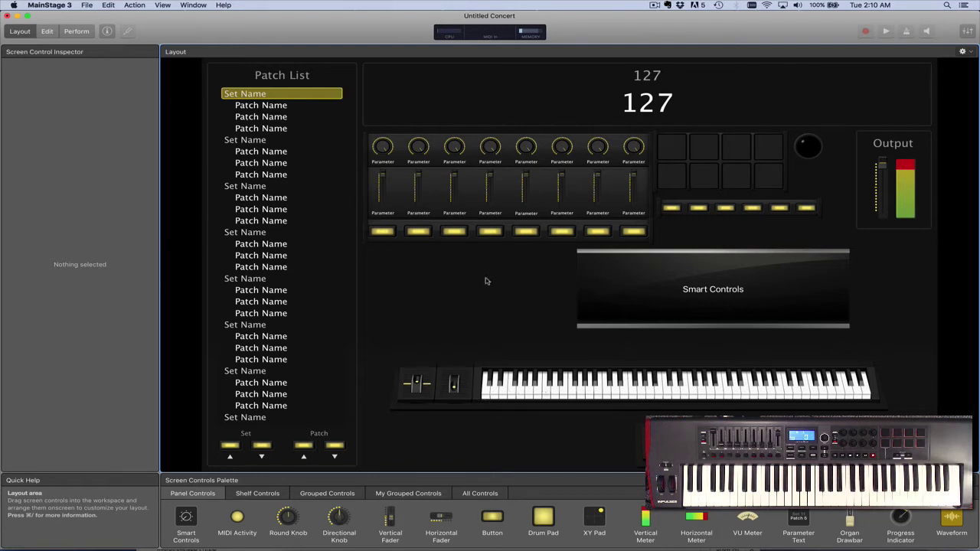
Turn on Assign and map the three lower-row screen buttons to their matching Impulse buttons
click(383, 232)
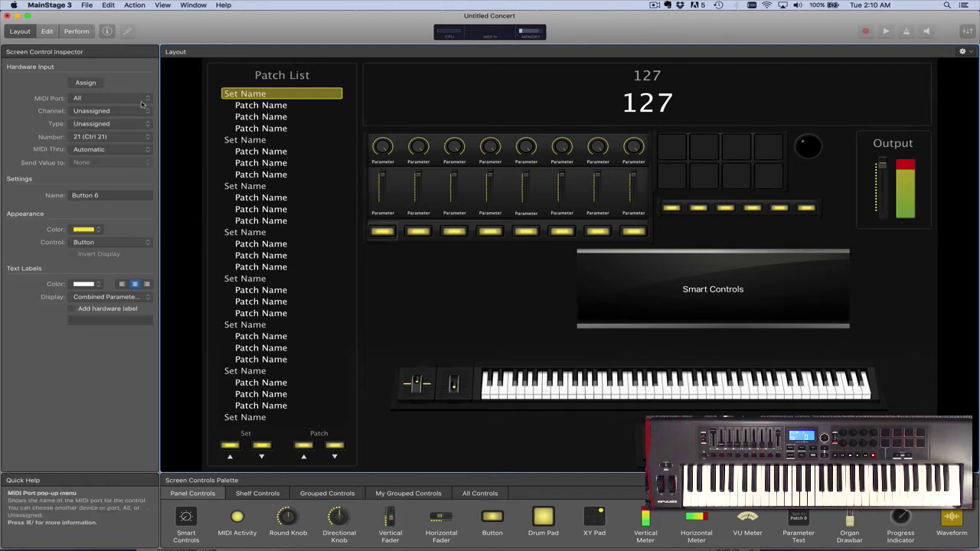
click(95, 82)
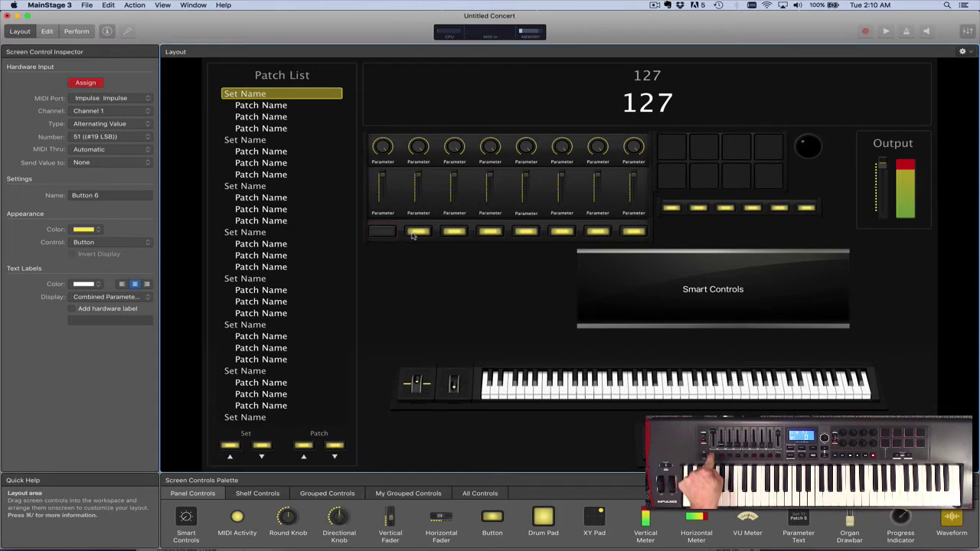
click(416, 236)
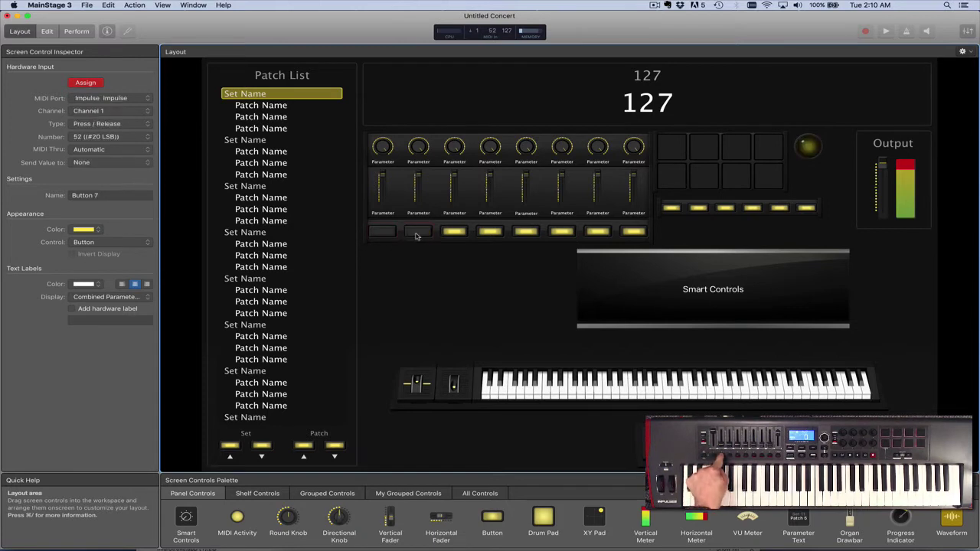
click(452, 235)
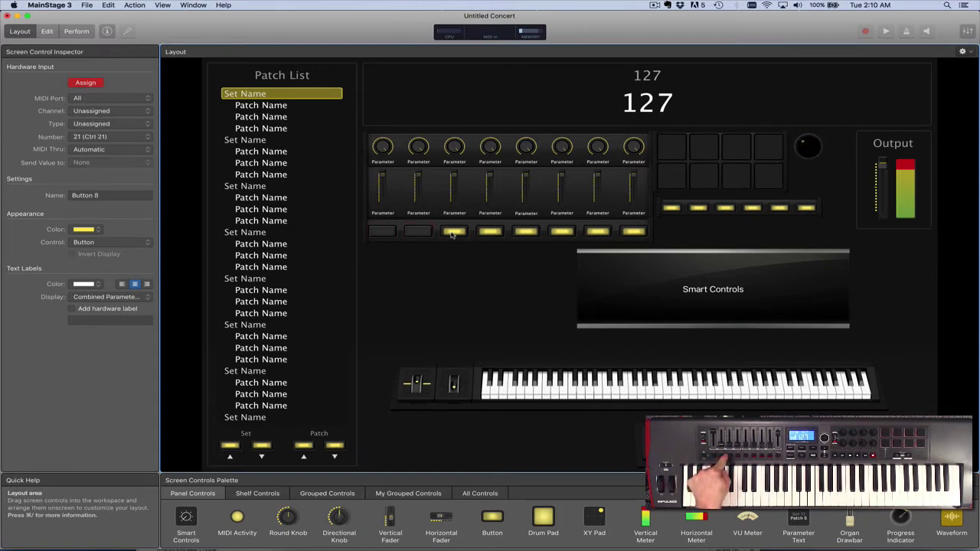
Map the small-row buttons and the top-left drum pad to the matching Impulse controls
click(672, 208)
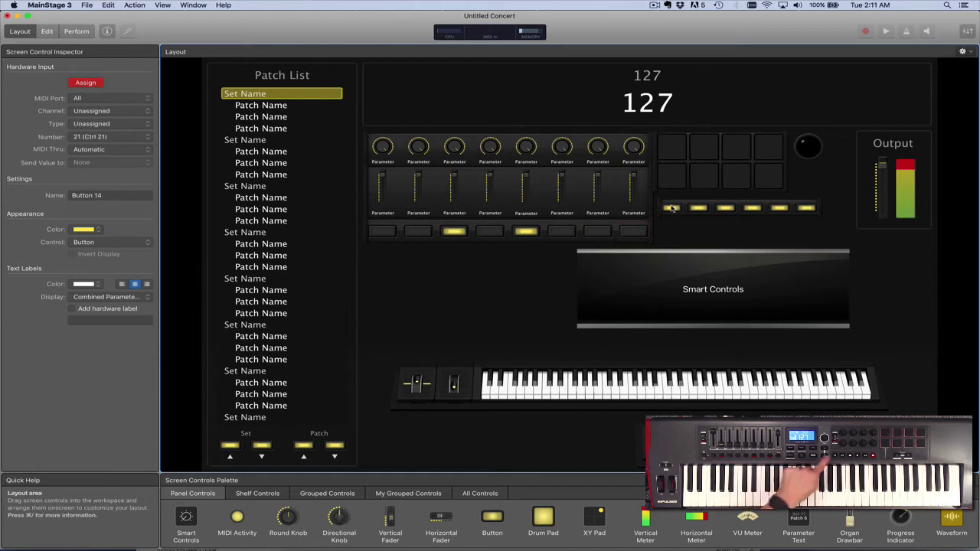
click(698, 209)
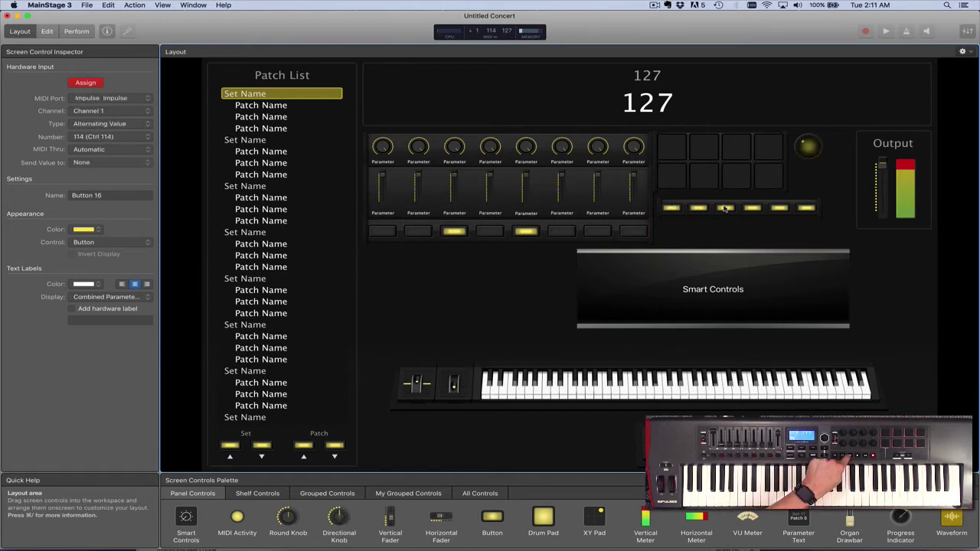
click(674, 159)
click(674, 158)
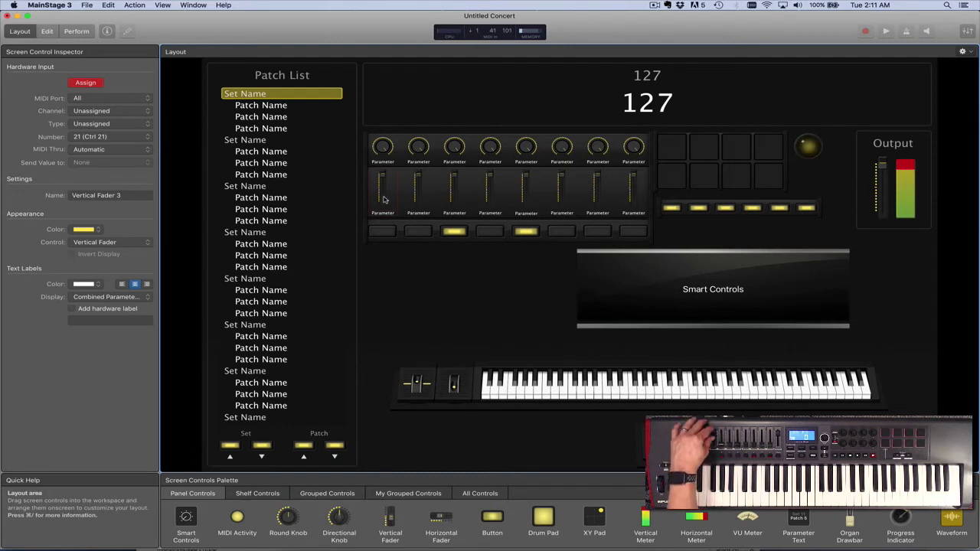
Map the knobs to Impulse Ctrl 21–28, the faders to 41–48, and Output to 49
click(419, 197)
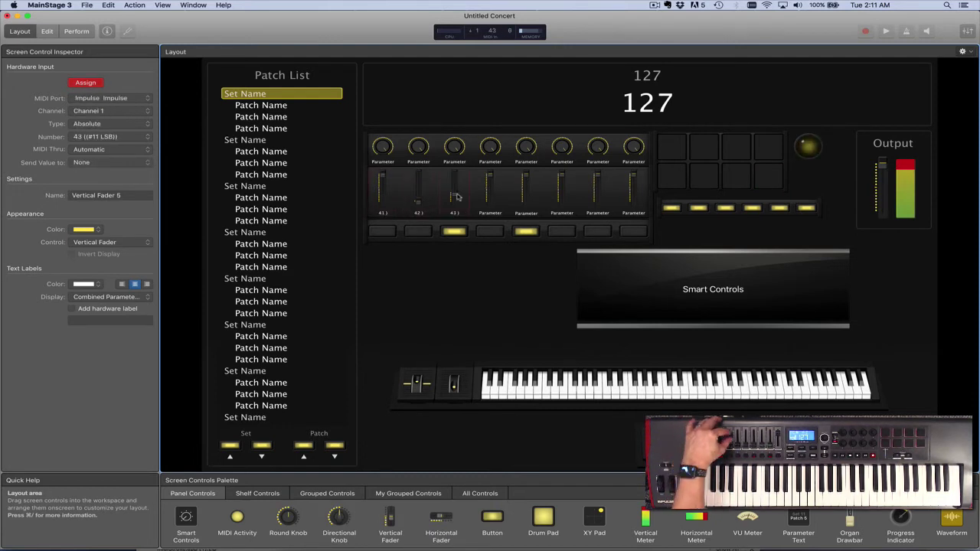
click(381, 148)
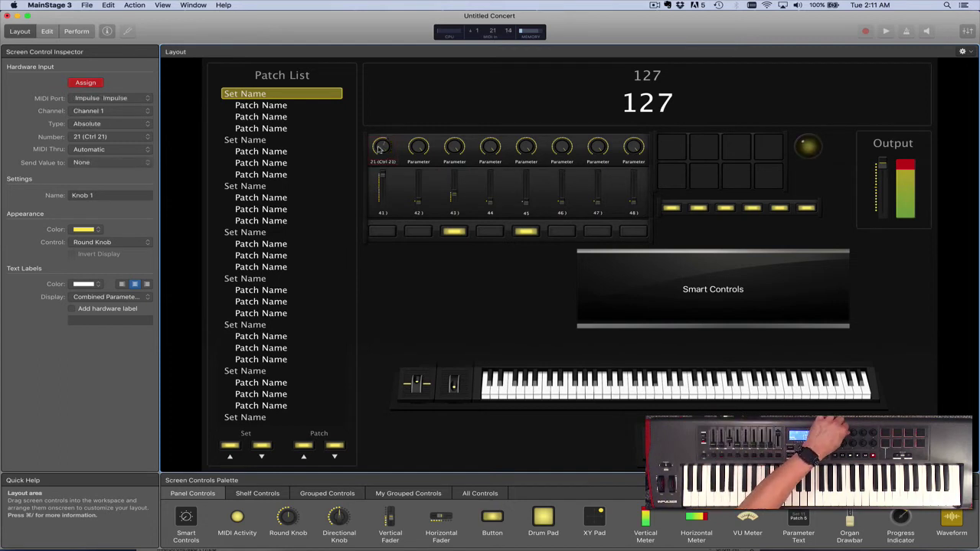
click(414, 149)
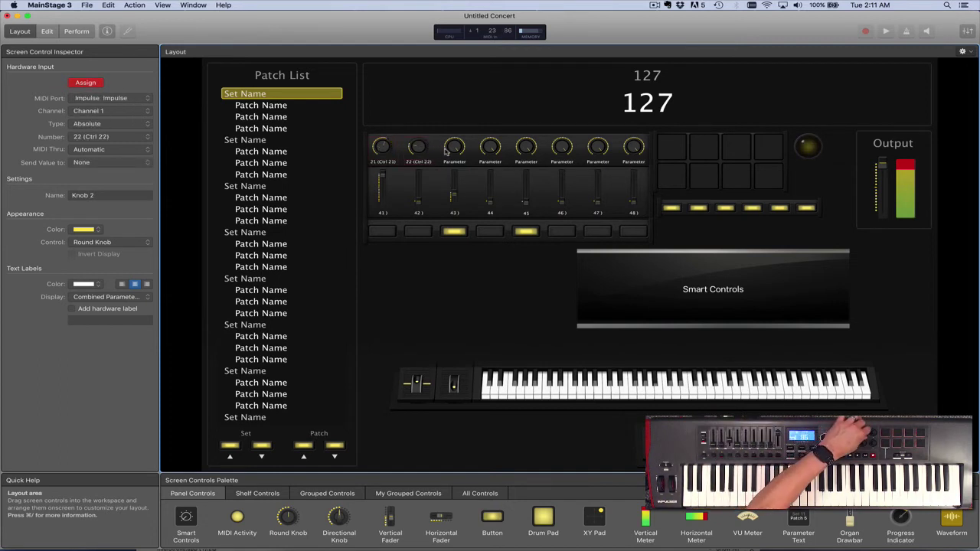
click(446, 152)
click(882, 168)
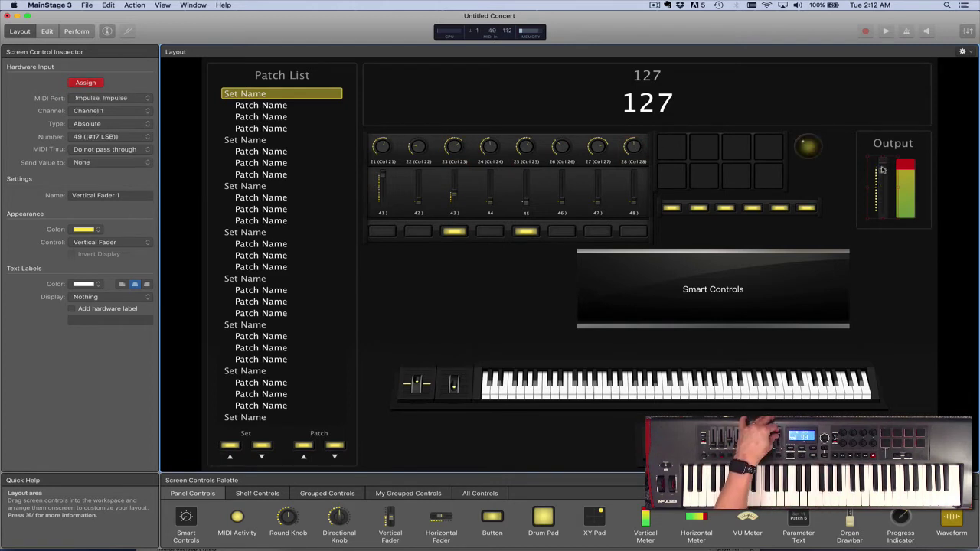
Turn off hardware Assign and switch to Edit mode showing the Steinway Grand Piano patch
click(98, 83)
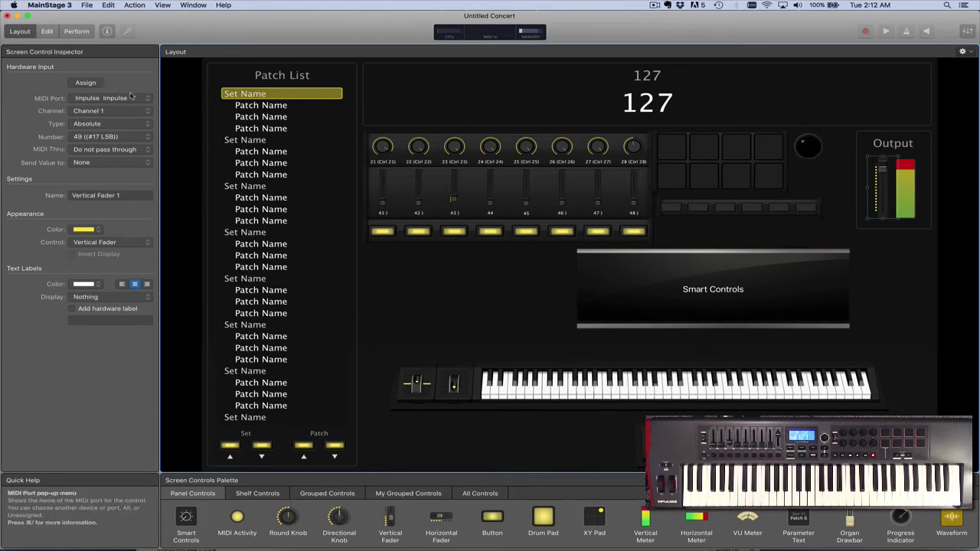
click(48, 32)
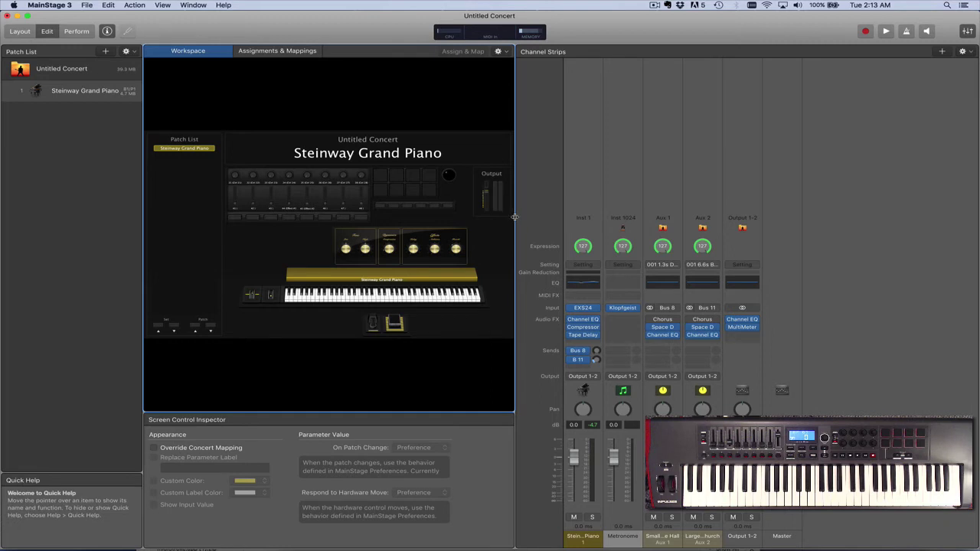
Drag the Workspace/Channel Strips divider right to widen the Workspace
drag(515, 217, 632, 228)
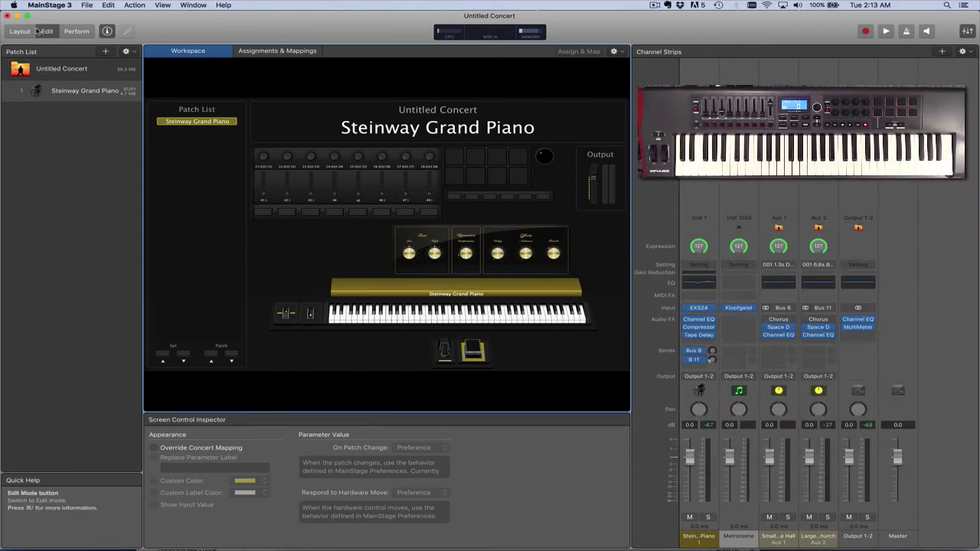
Map the first screen fader to the Steinway Grand Piano channel strip's Volume (+6.0 dB max)
click(262, 197)
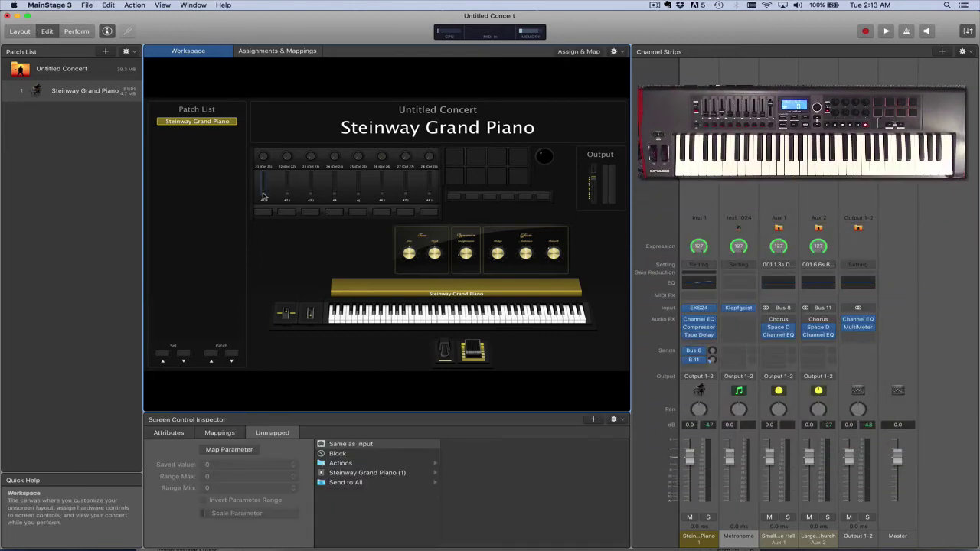
click(575, 52)
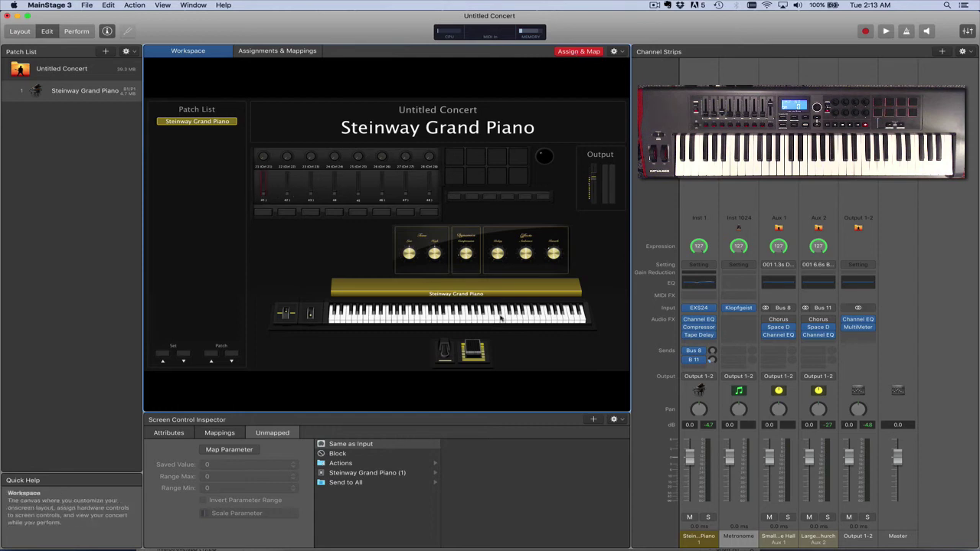
click(691, 458)
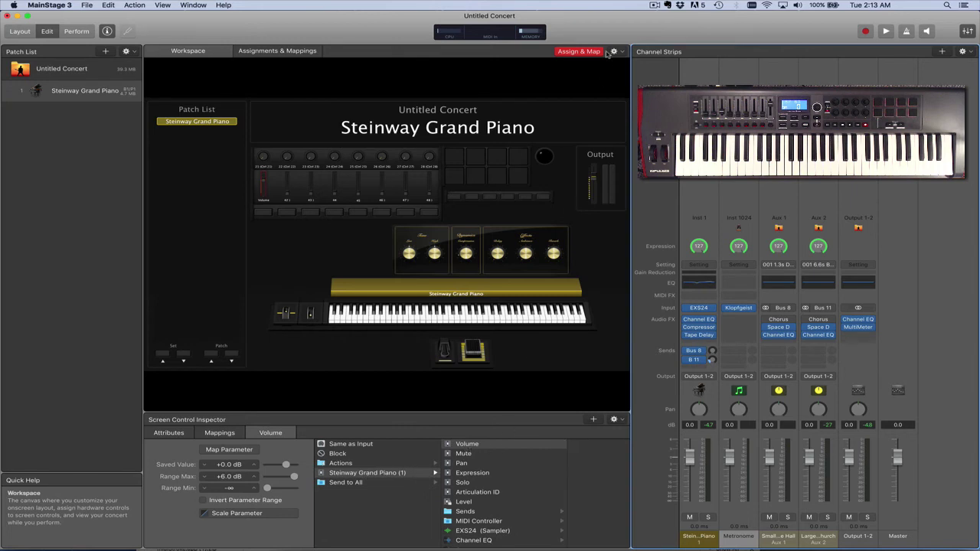
click(581, 51)
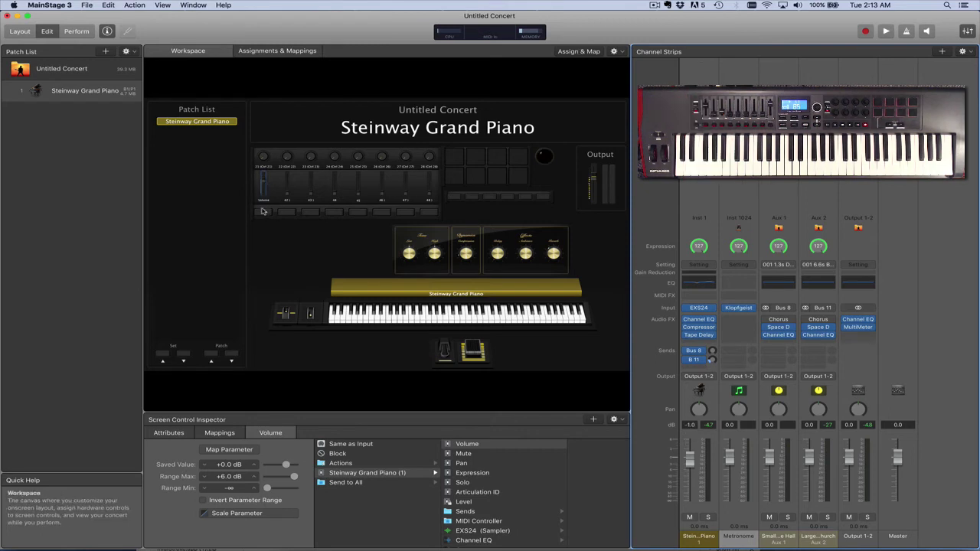
click(573, 51)
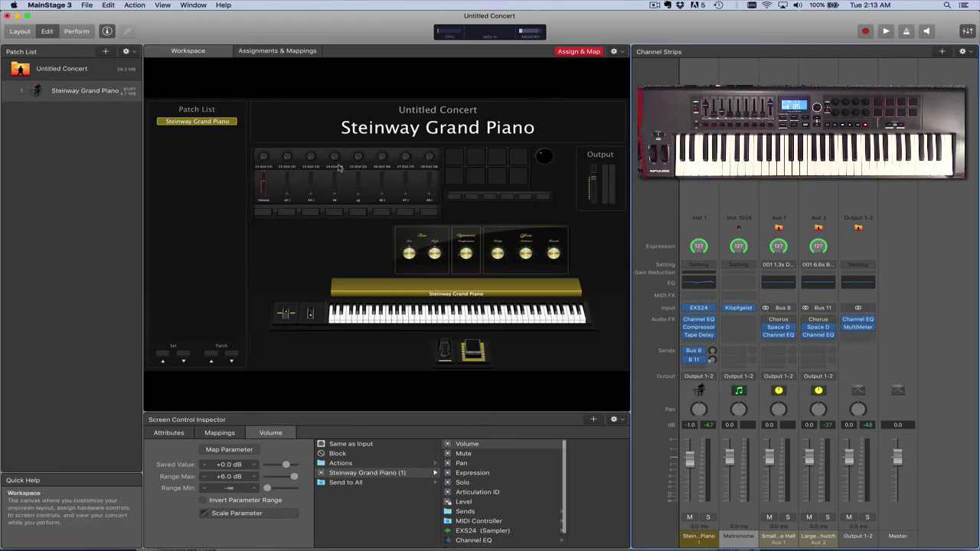
click(265, 213)
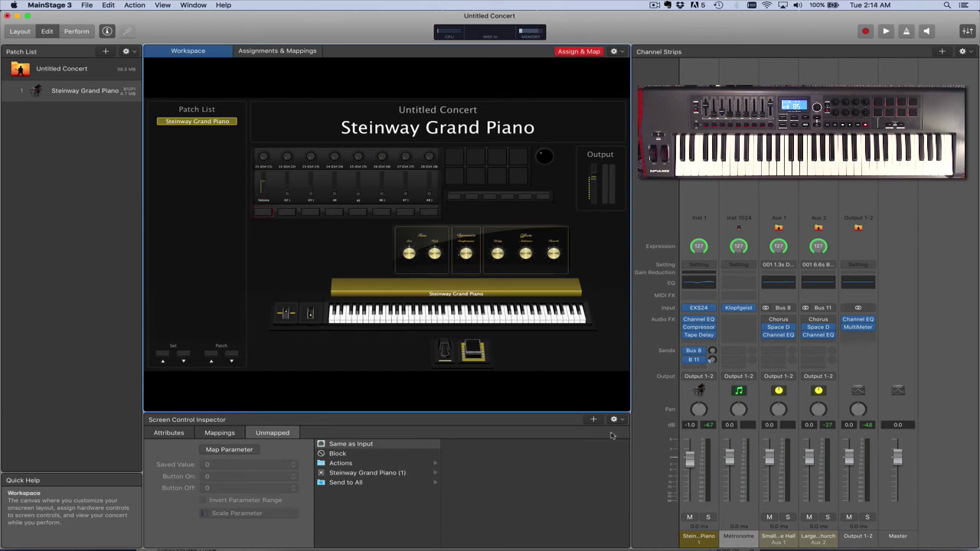
Map the first button below the faders to the Steinway Grand Piano strip's Mute (Button On: Muted)
click(689, 517)
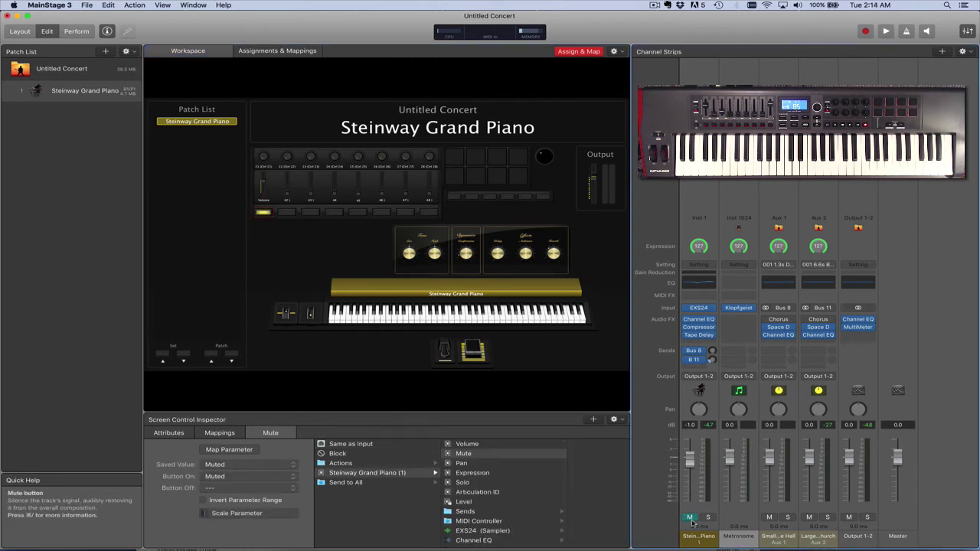
click(579, 52)
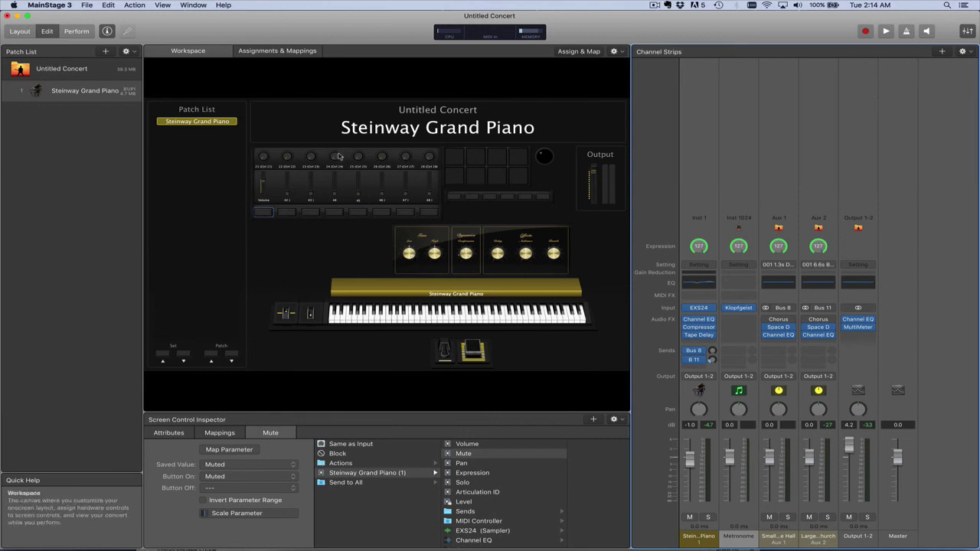
Return to Layout mode, bring up Export Layout… from the Action menu, and cancel it
click(23, 33)
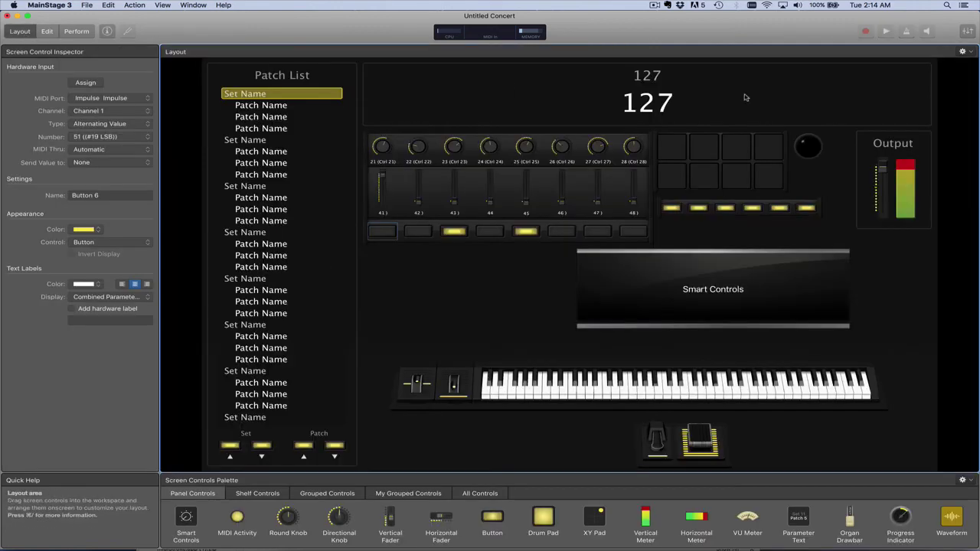
click(971, 51)
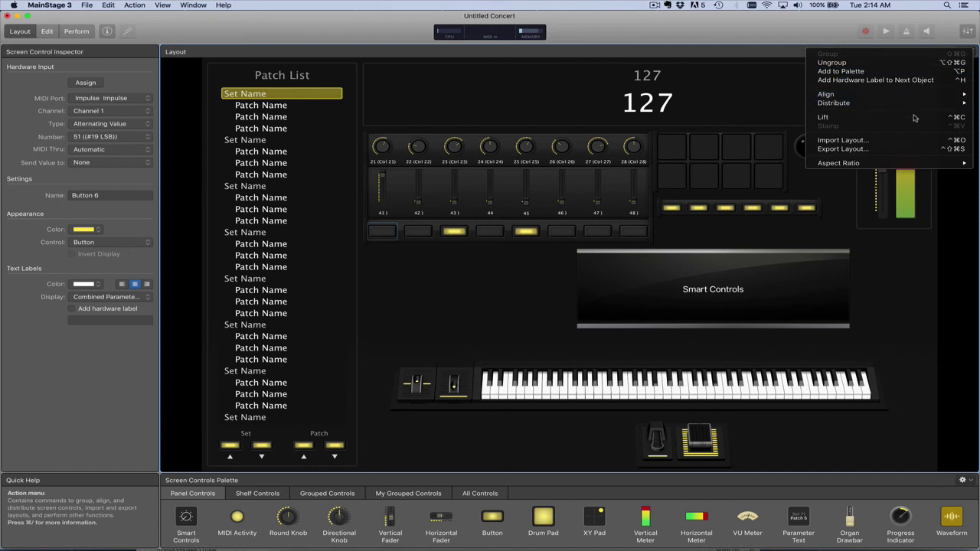
click(910, 149)
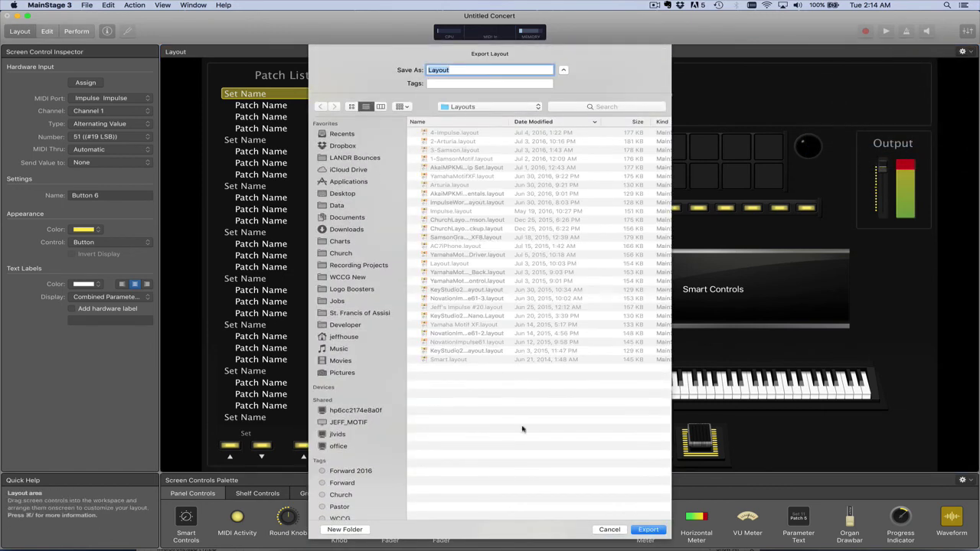
click(610, 530)
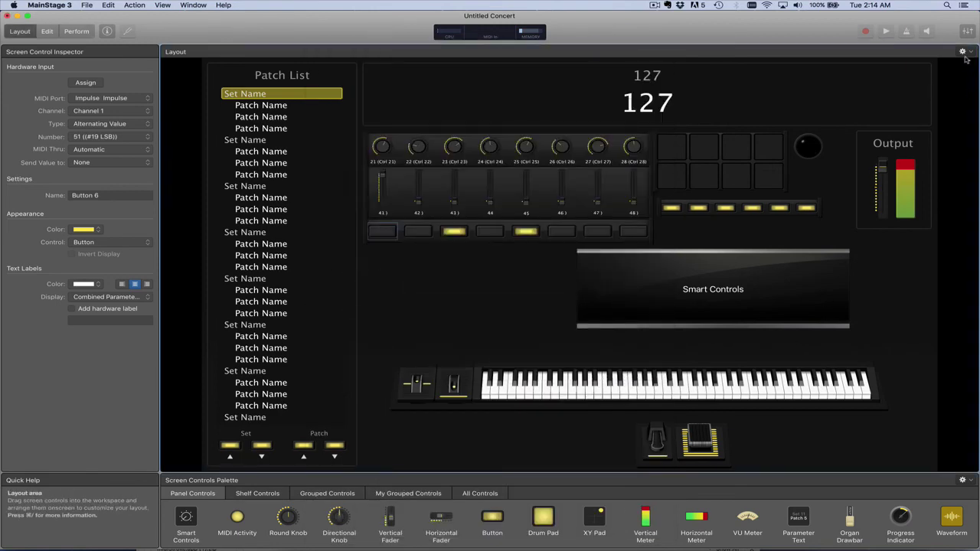
Bring up Import Layout… from the Action menu and cancel it
click(965, 54)
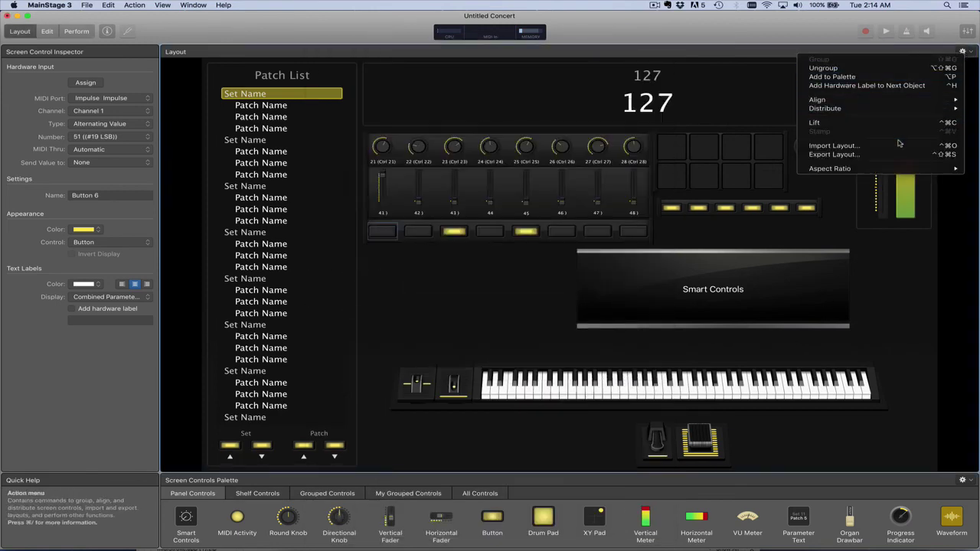
click(881, 146)
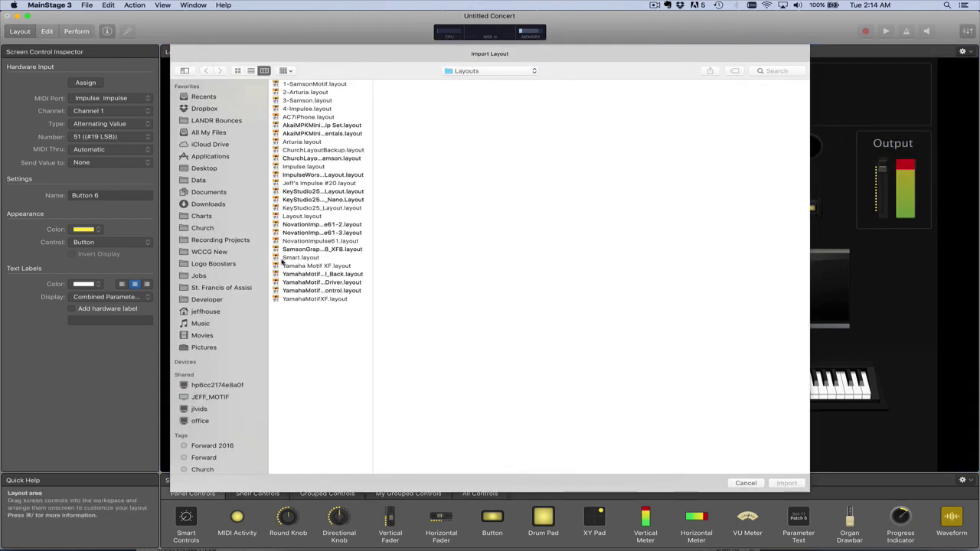
click(743, 482)
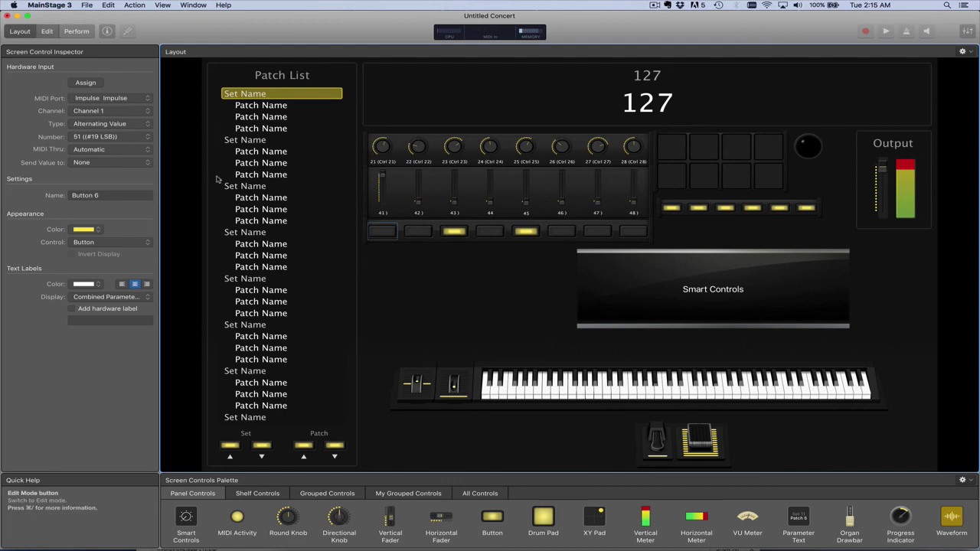
Switch back to Edit mode showing the Steinway Grand Piano patch and its channel strips
click(48, 31)
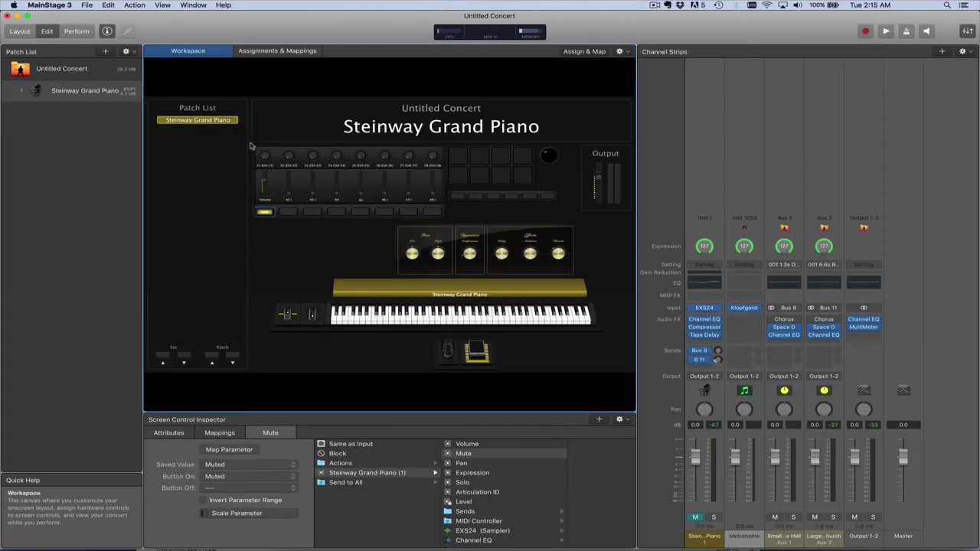